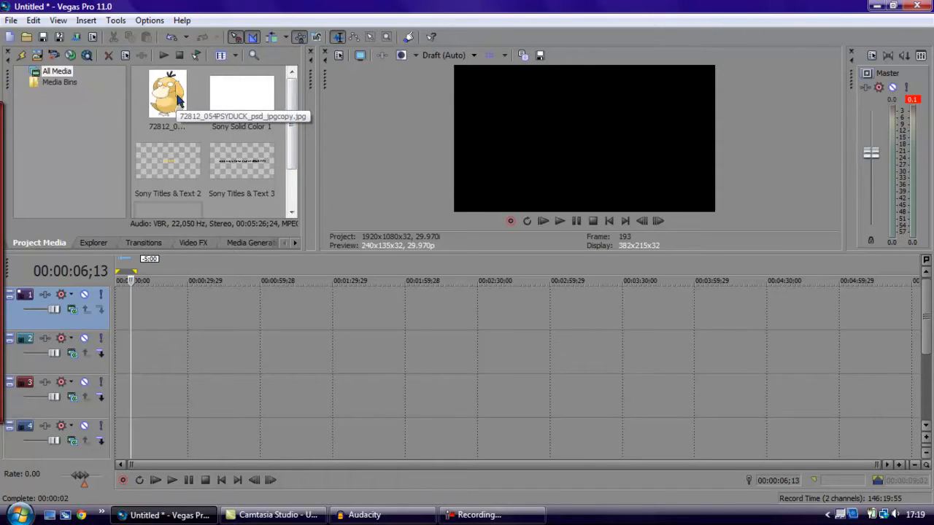
Step: Add a white Solid Color generated clip at the very start of track 4 with its default settings
{"action": "left_click", "coordinate": [248, 244]}
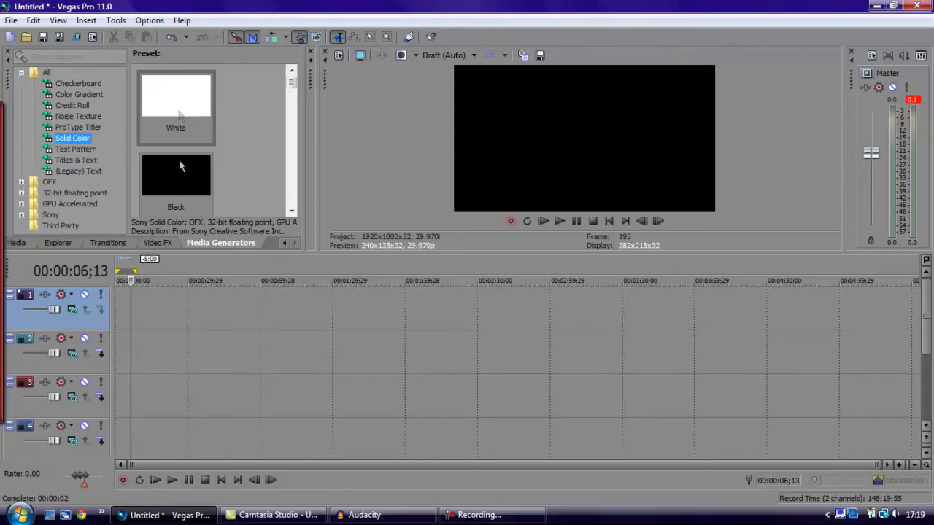
{"action": "mouse_move", "coordinate": [928, 336]}
{"action": "left_mouse_down"}
{"action": "mouse_move", "coordinate": [929, 370]}
{"action": "mouse_move", "coordinate": [927, 343]}
{"action": "left_mouse_up"}
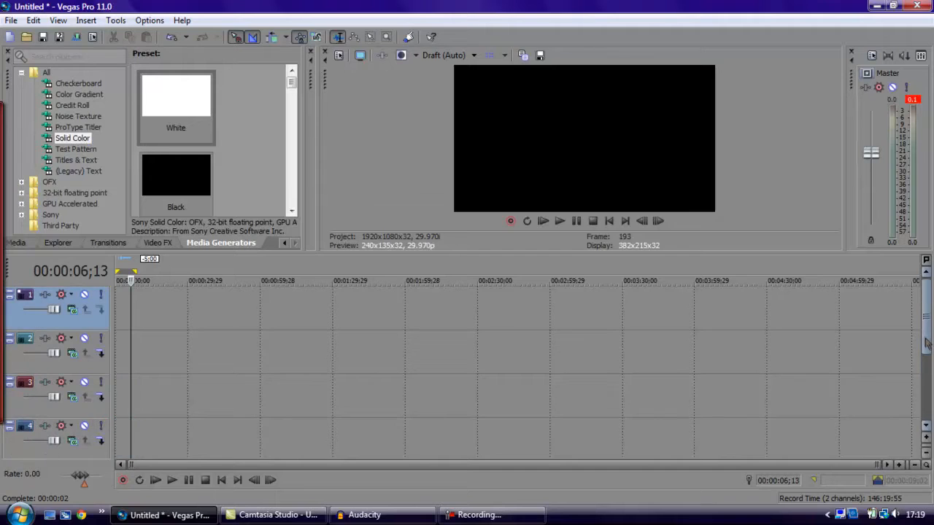
{"action": "right_click", "coordinate": [49, 323]}
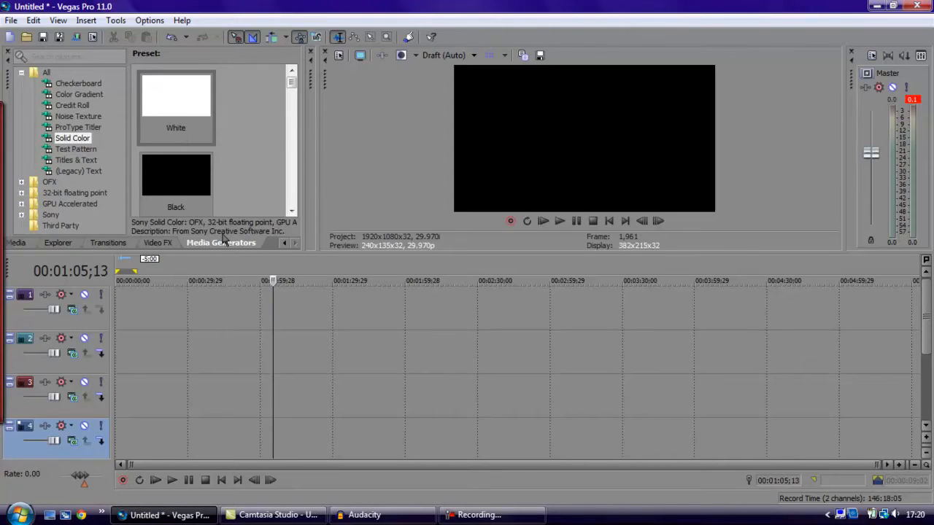
{"action": "left_click_drag", "start_coordinate": [156, 114], "coordinate": [167, 212]}
{"action": "left_click_drag", "start_coordinate": [182, 328], "coordinate": [141, 447]}
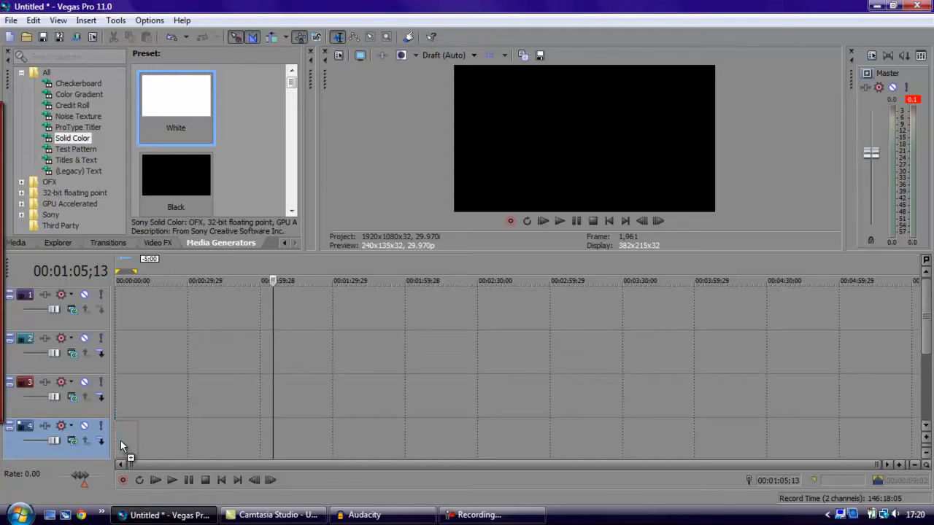
{"action": "left_click_drag", "start_coordinate": [137, 436], "coordinate": [140, 436]}
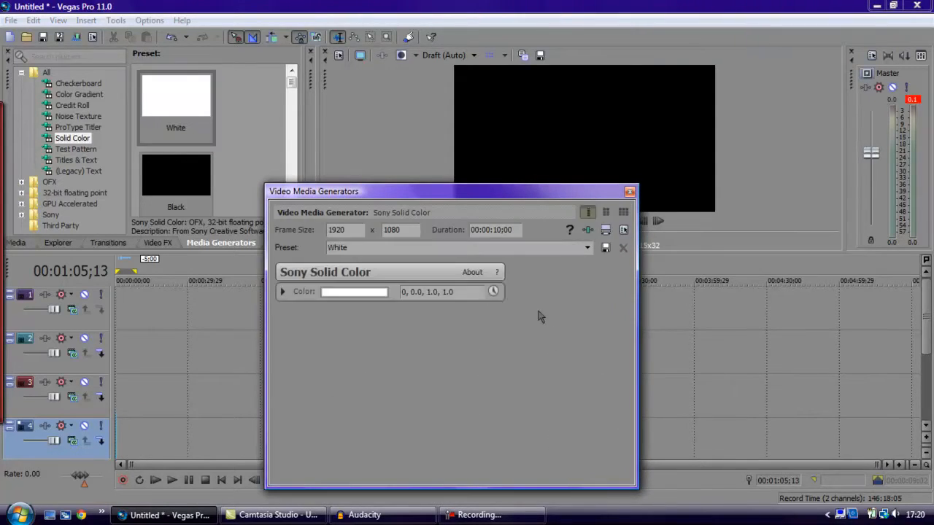
{"action": "left_click", "coordinate": [630, 193]}
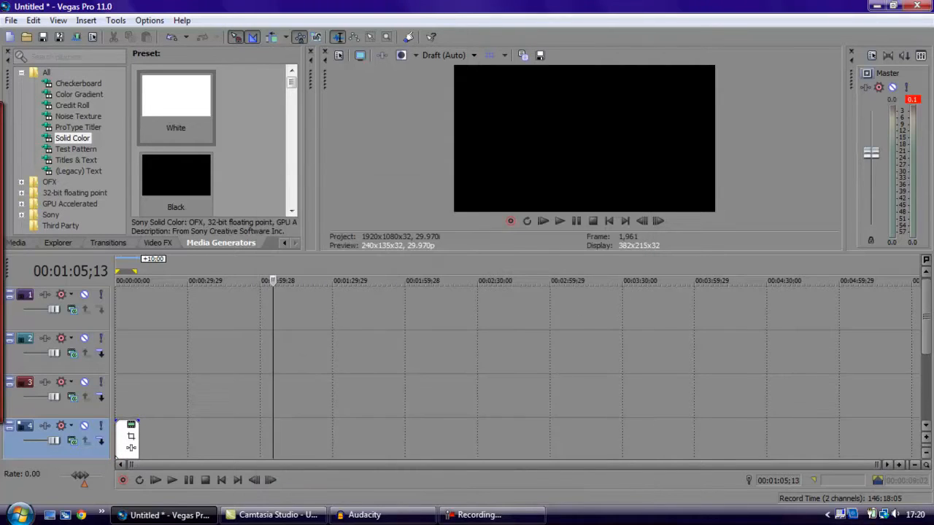
Step: Place the Psyduck image from the project media at the start of track 3, above the white background
{"action": "left_click_drag", "start_coordinate": [815, 464], "coordinate": [250, 464]}
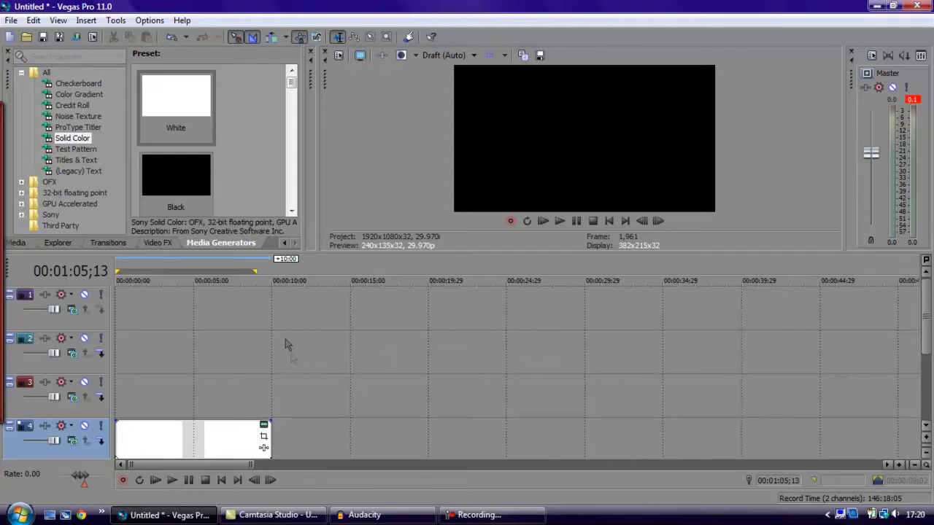
{"action": "left_click", "coordinate": [33, 245]}
{"action": "left_click_drag", "start_coordinate": [290, 152], "coordinate": [292, 118]}
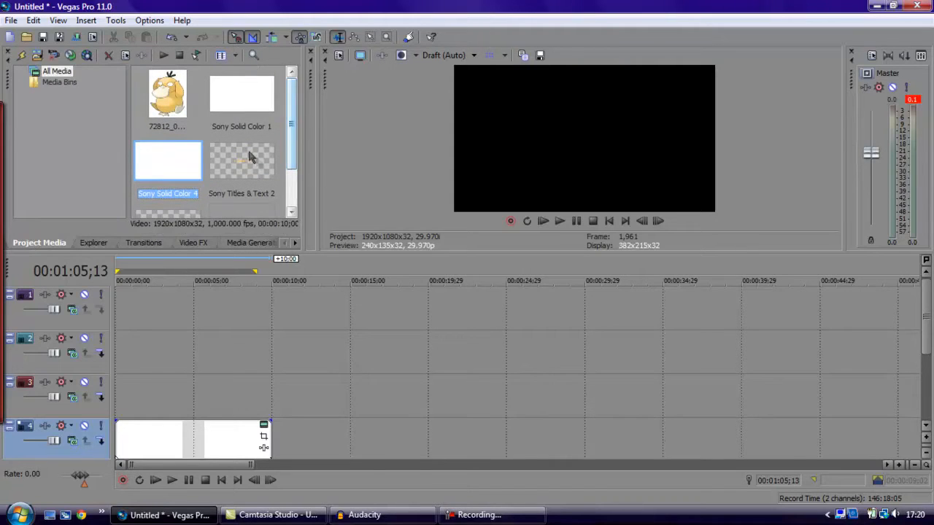
{"action": "left_click_drag", "start_coordinate": [176, 95], "coordinate": [126, 404]}
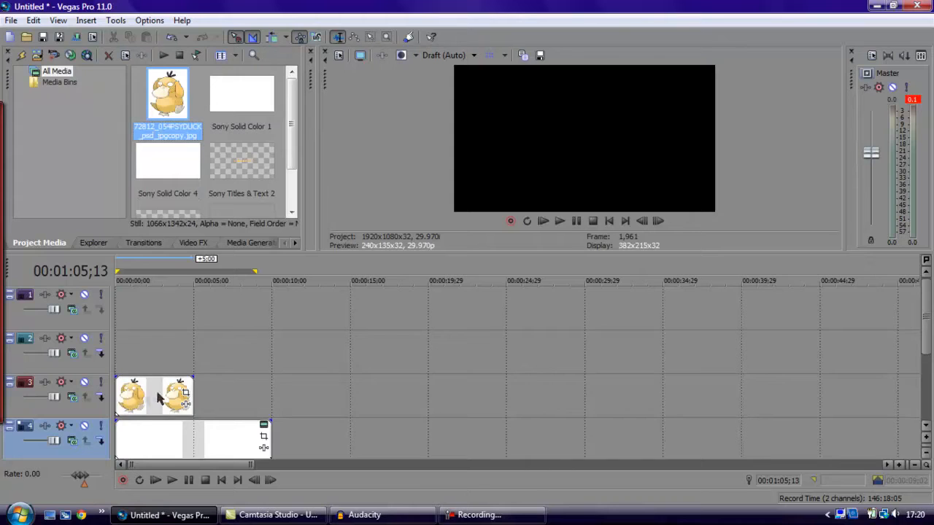
Step: Extend the Psyduck clip's end to match the white background clip and trim about 1;07 off its start
{"action": "left_click", "coordinate": [162, 400]}
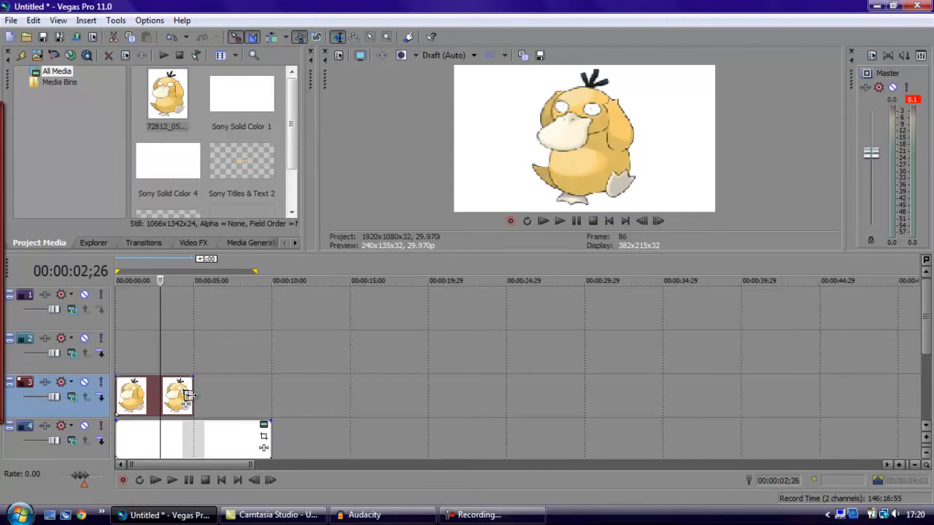
{"action": "left_click_drag", "start_coordinate": [188, 394], "coordinate": [271, 398]}
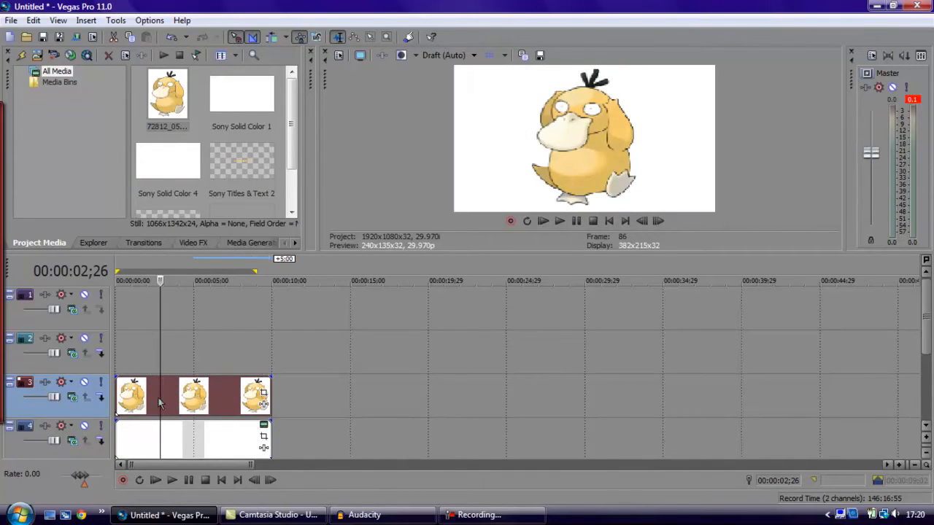
{"action": "left_click_drag", "start_coordinate": [117, 398], "coordinate": [136, 395]}
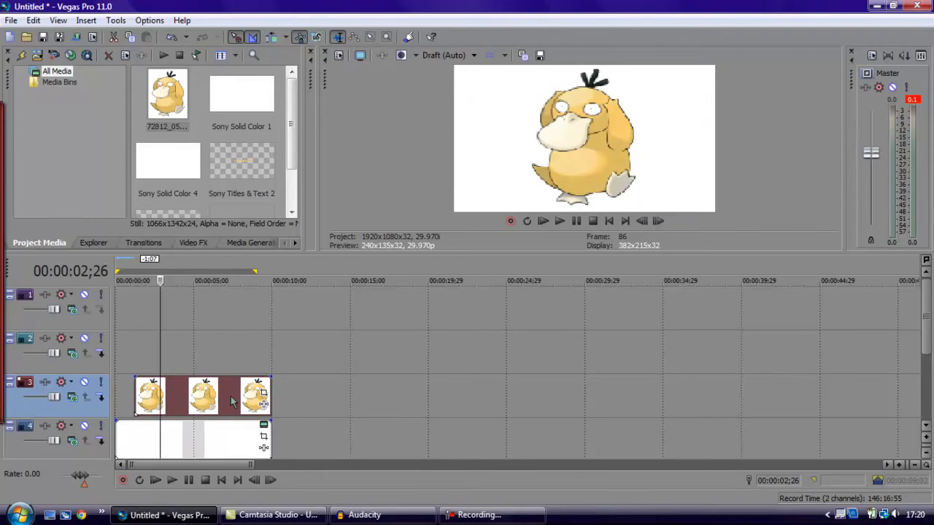
Step: Apply the 16:9 Widescreen TV aspect ratio crop to the Psyduck clip and enlarge the frame to about 2,542 by 1,431, with the duck on its left side
{"action": "left_click", "coordinate": [264, 394]}
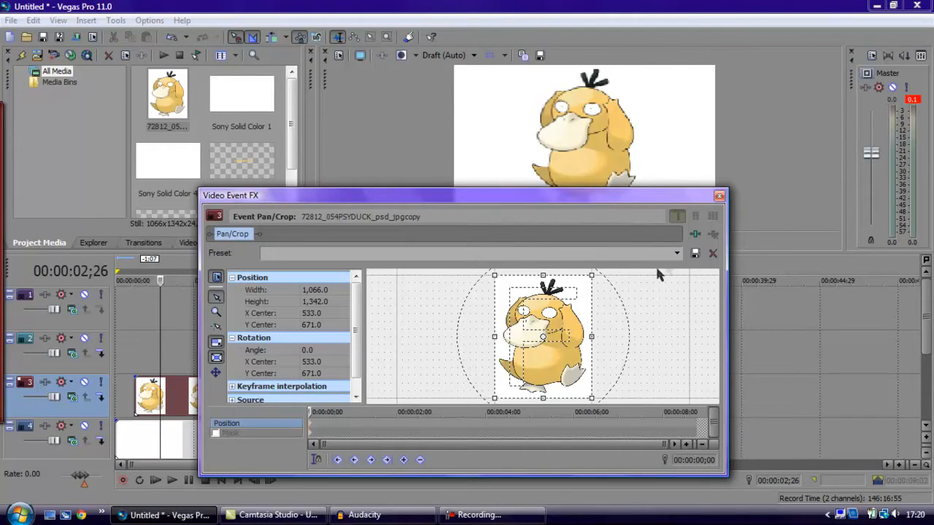
{"action": "left_click", "coordinate": [677, 253]}
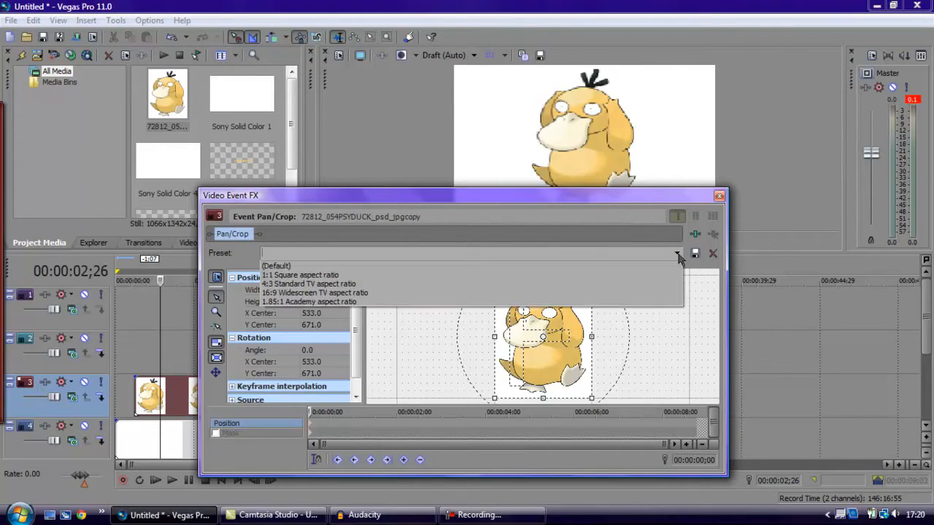
{"action": "left_click", "coordinate": [350, 293]}
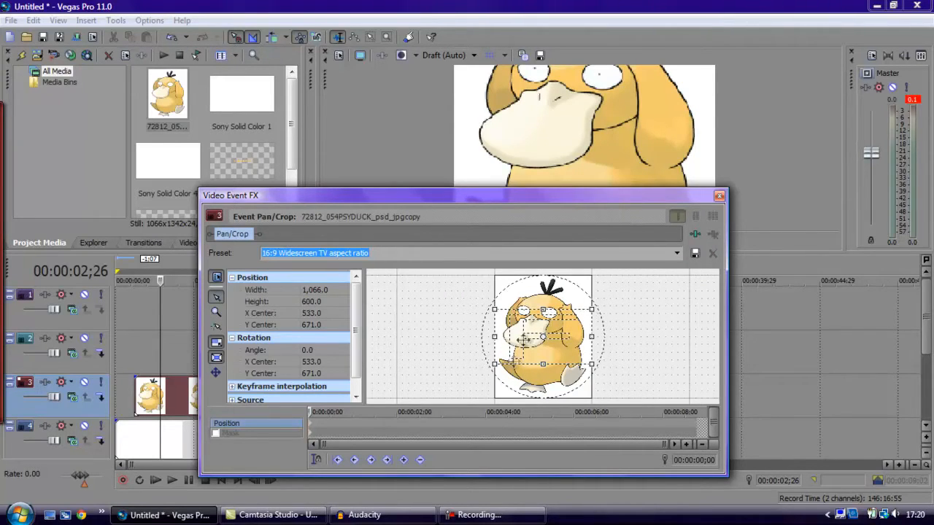
{"action": "left_click_drag", "start_coordinate": [593, 311], "coordinate": [660, 259]}
{"action": "left_click_drag", "start_coordinate": [498, 334], "coordinate": [564, 323]}
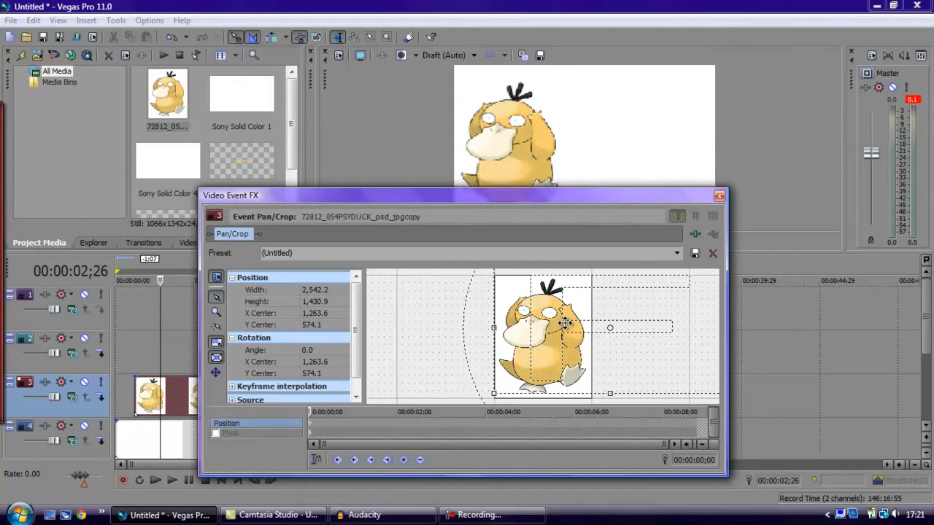
Step: Animate Psyduck sliding in from the left, with X Center about 2,158 at the start and about 1,256 at a keyframe at 00:00:01;03
{"action": "left_click_drag", "start_coordinate": [561, 195], "coordinate": [566, 212]}
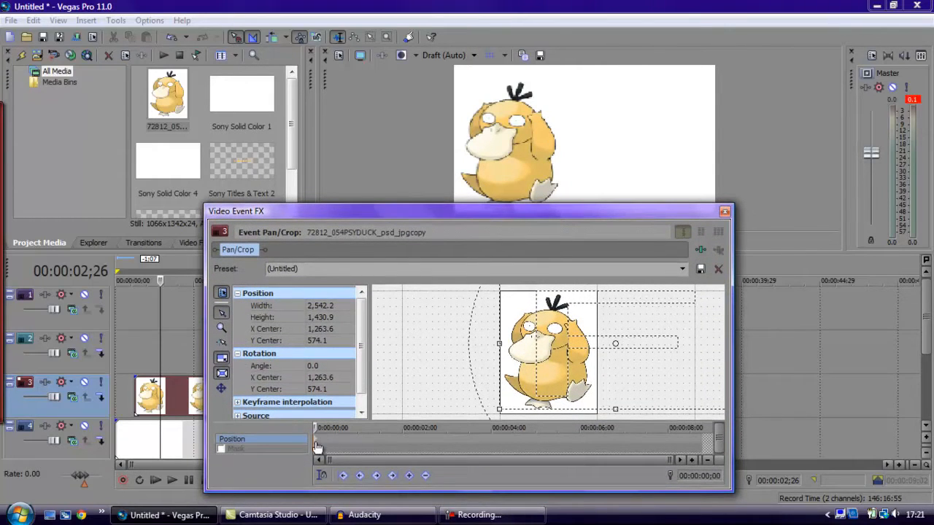
{"action": "left_click_drag", "start_coordinate": [582, 344], "coordinate": [664, 343]}
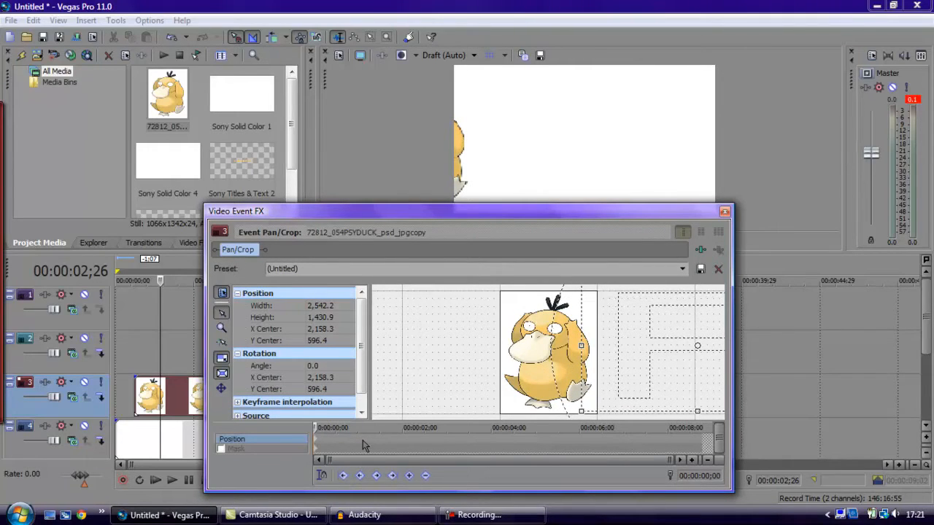
{"action": "left_click", "coordinate": [409, 476]}
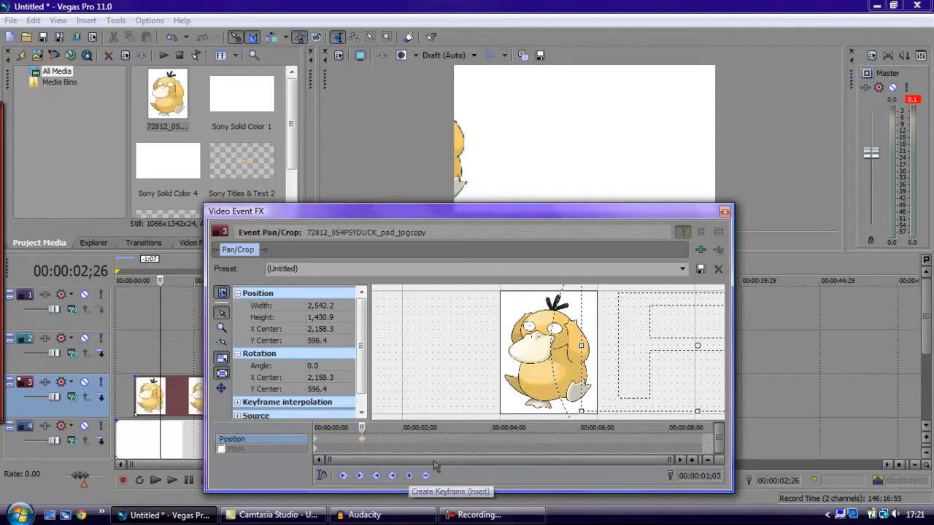
{"action": "left_click_drag", "start_coordinate": [650, 340], "coordinate": [569, 341]}
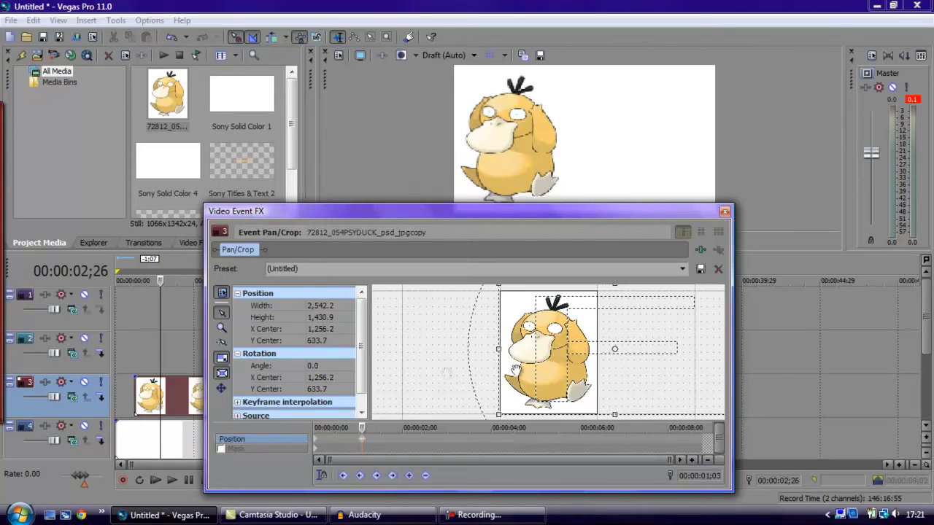
{"action": "left_click", "coordinate": [699, 443]}
{"action": "left_click", "coordinate": [724, 212]}
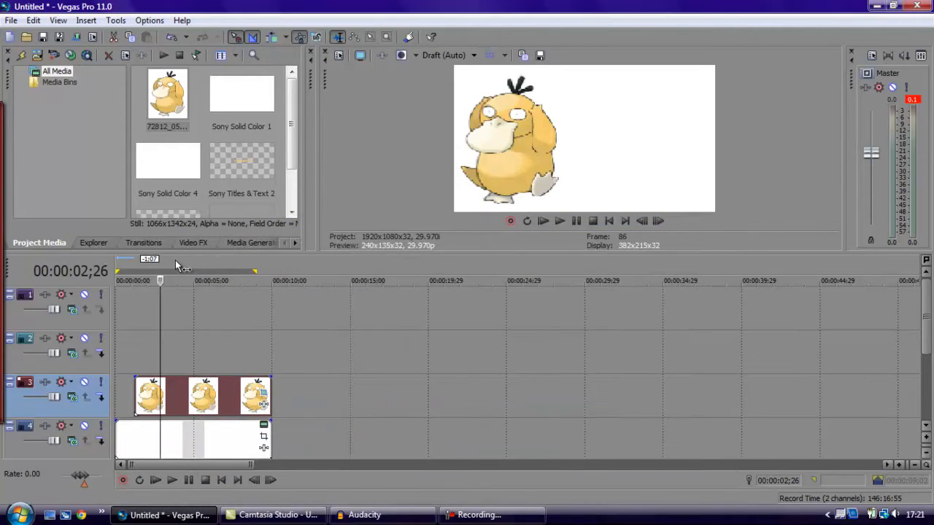
Step: Insert a text media event on track 2 and replace the sample text with the channel name without its digits
{"action": "right_click", "coordinate": [155, 350]}
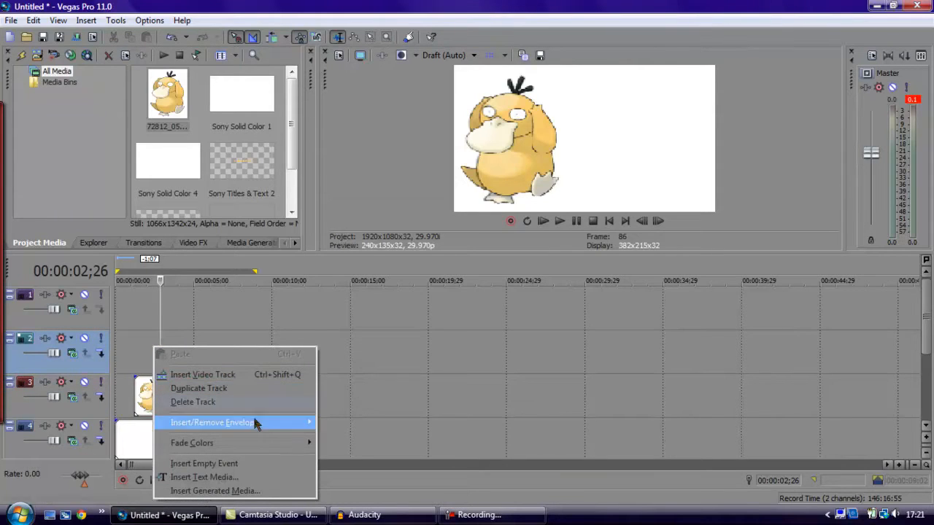
{"action": "left_click", "coordinate": [243, 484]}
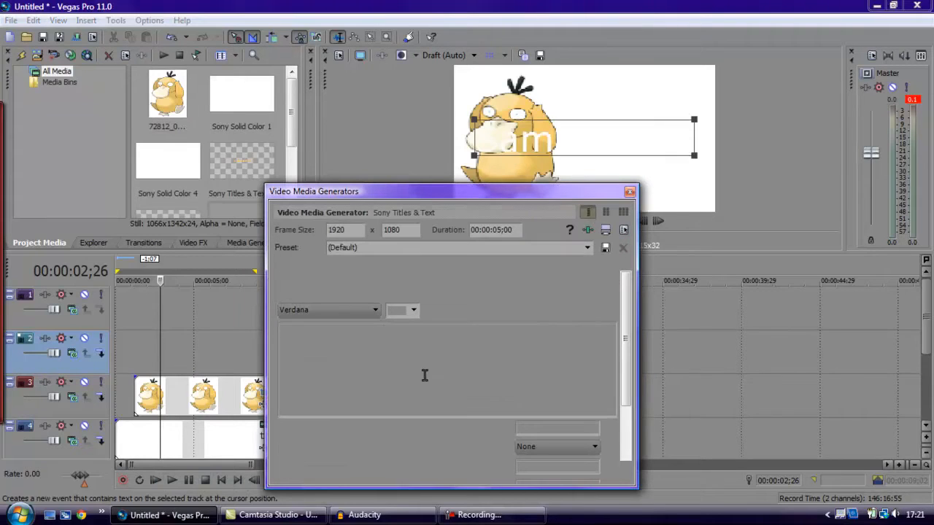
{"action": "left_click_drag", "start_coordinate": [557, 356], "coordinate": [325, 368]}
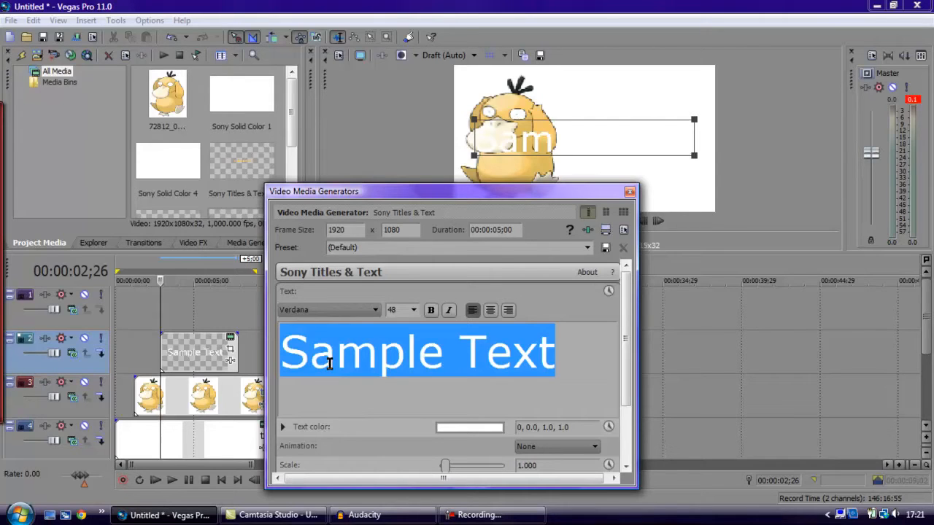
{"action": "type", "text": "Collis0709"}
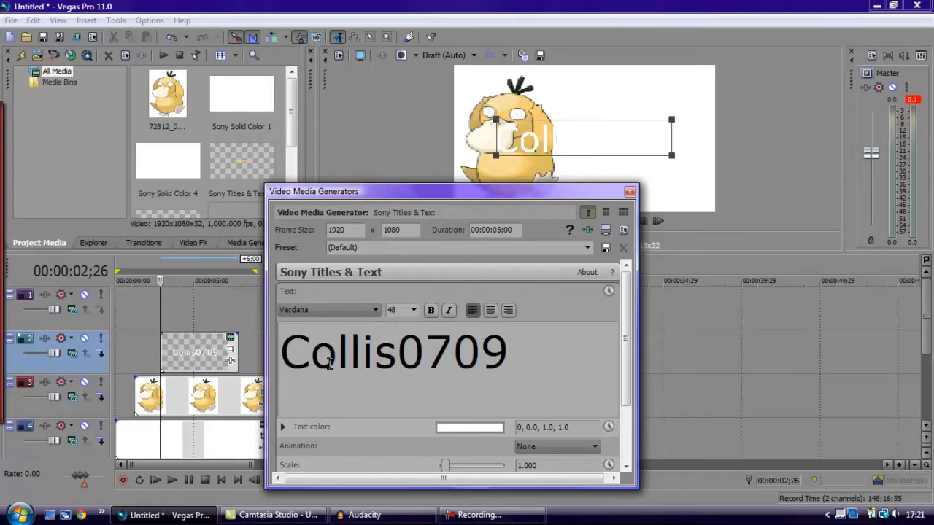
{"action": "key", "text": "BackSpace"}
{"action": "key", "text": "BackSpace"}
{"action": "key", "text": "BackSpace"}
{"action": "key", "text": "BackSpace"}
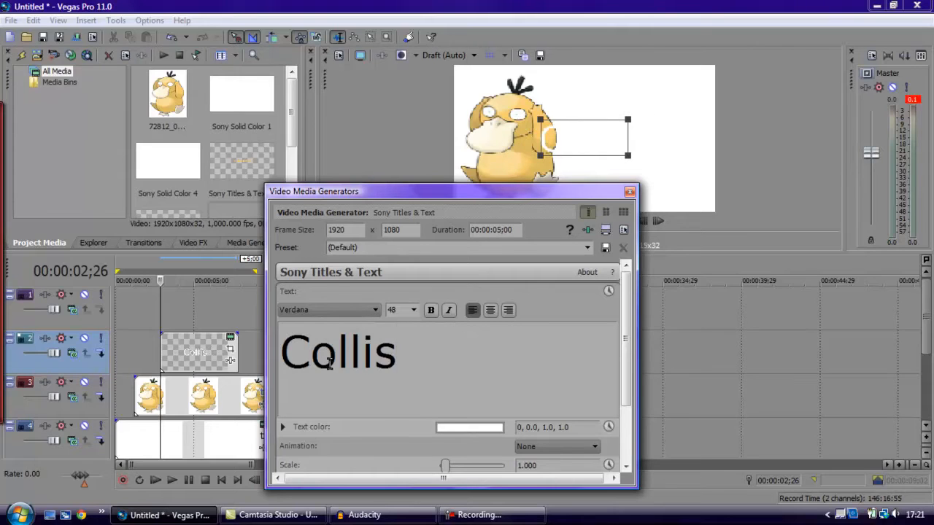
Step: Colour the title text by sampling Psyduck's yellow body in the preview, giving 43, 0.39, 0.96, 1.0
{"action": "double_click", "coordinate": [305, 359]}
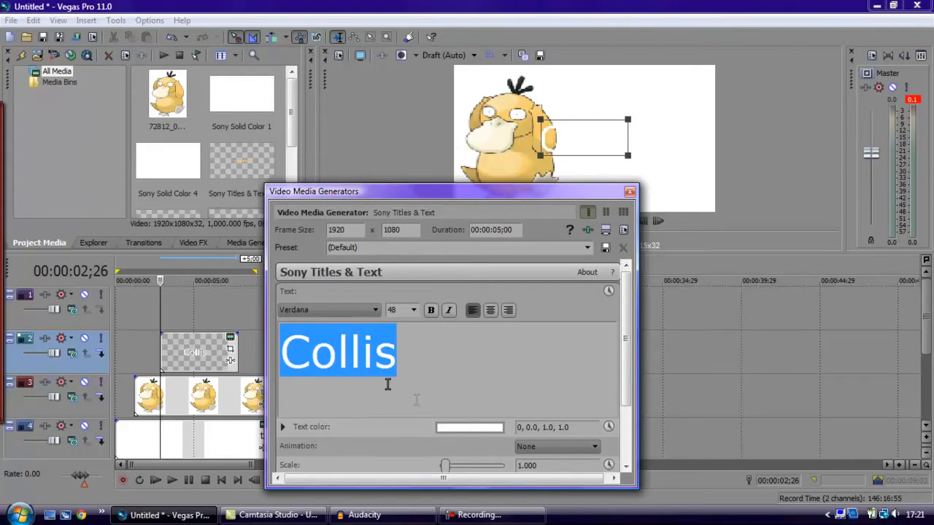
{"action": "left_click", "coordinate": [472, 428]}
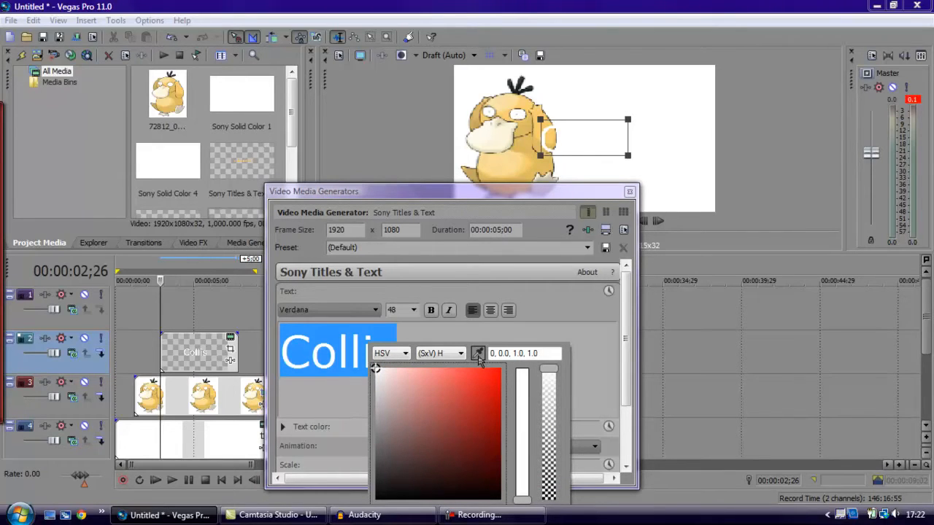
{"action": "left_click", "coordinate": [479, 358]}
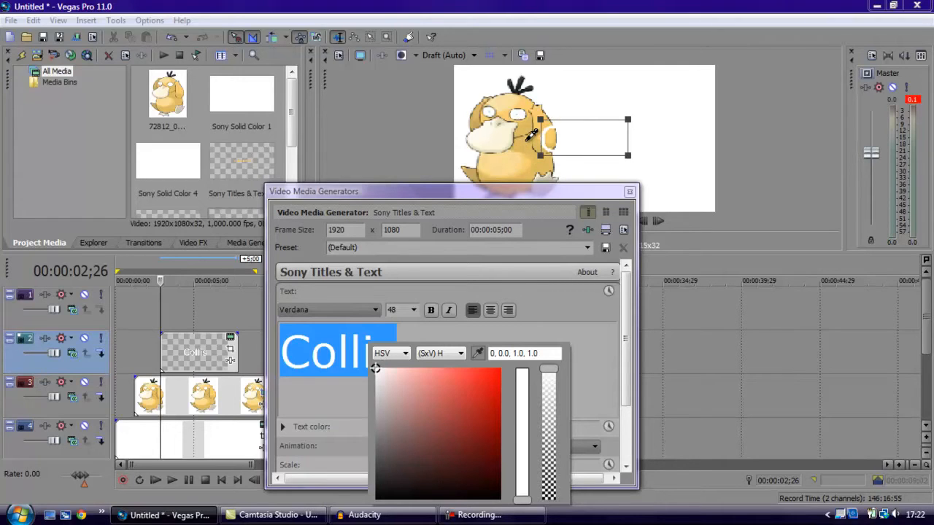
{"action": "left_click", "coordinate": [533, 135]}
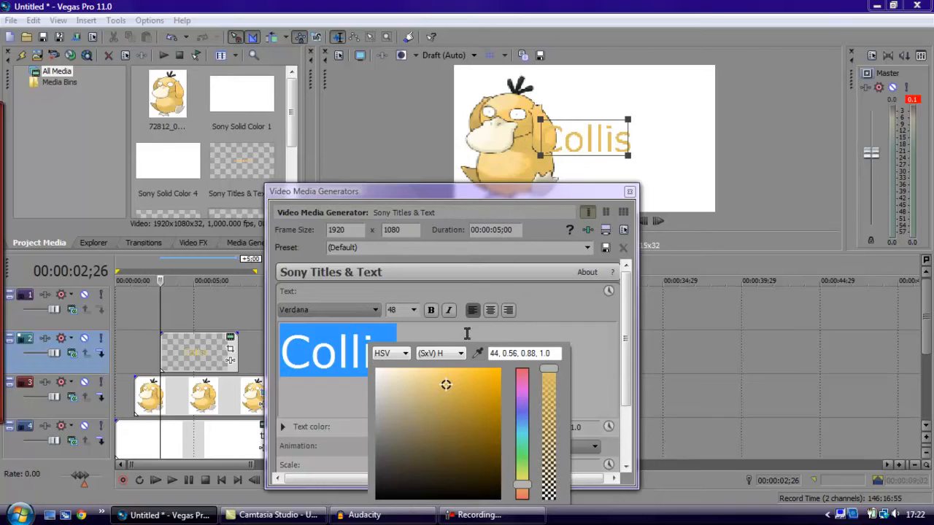
{"action": "left_click", "coordinate": [480, 354]}
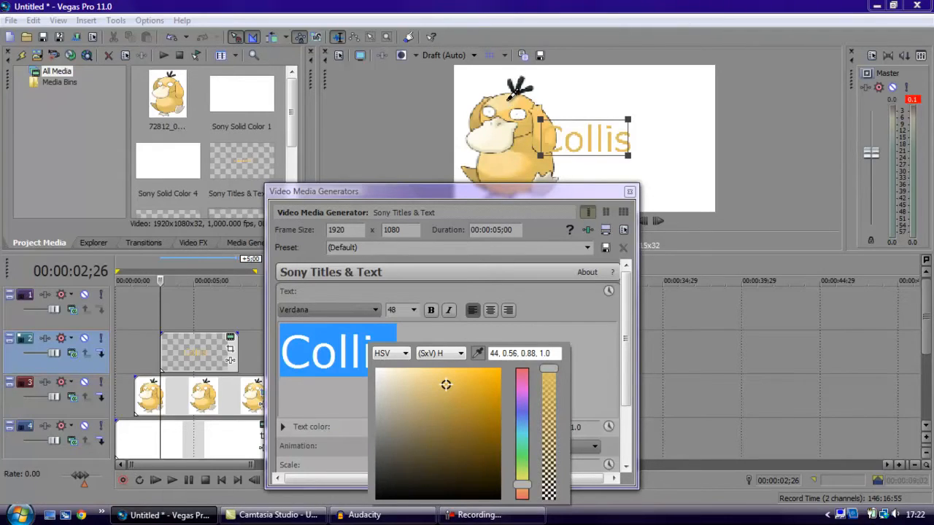
{"action": "left_click", "coordinate": [509, 102]}
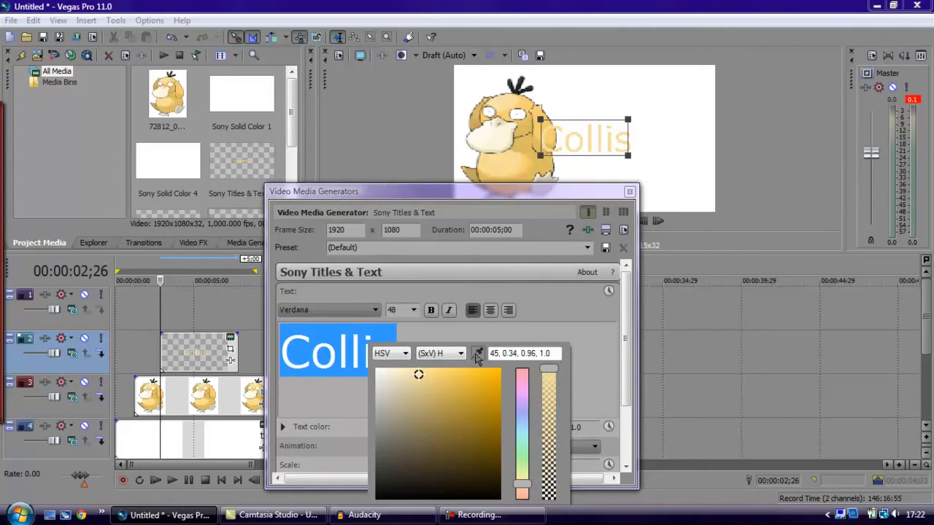
{"action": "left_click", "coordinate": [516, 165]}
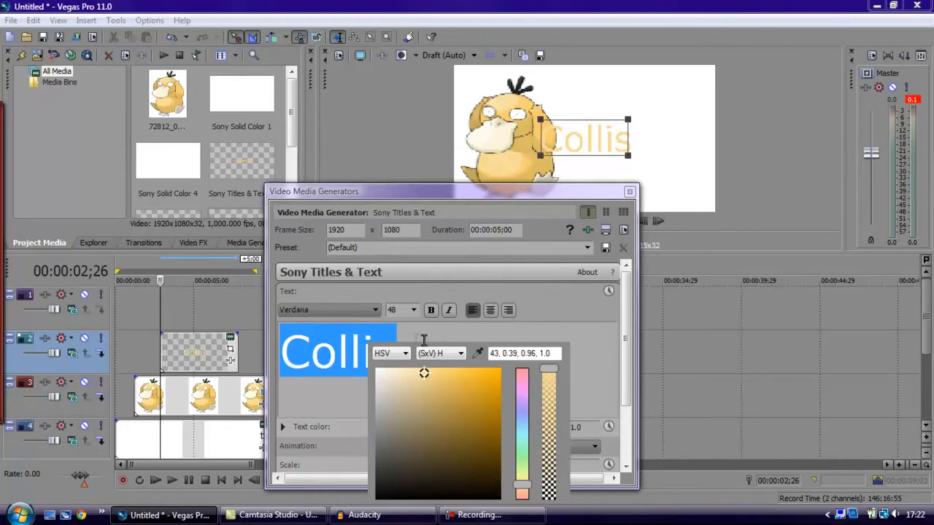
{"action": "left_click", "coordinate": [422, 339]}
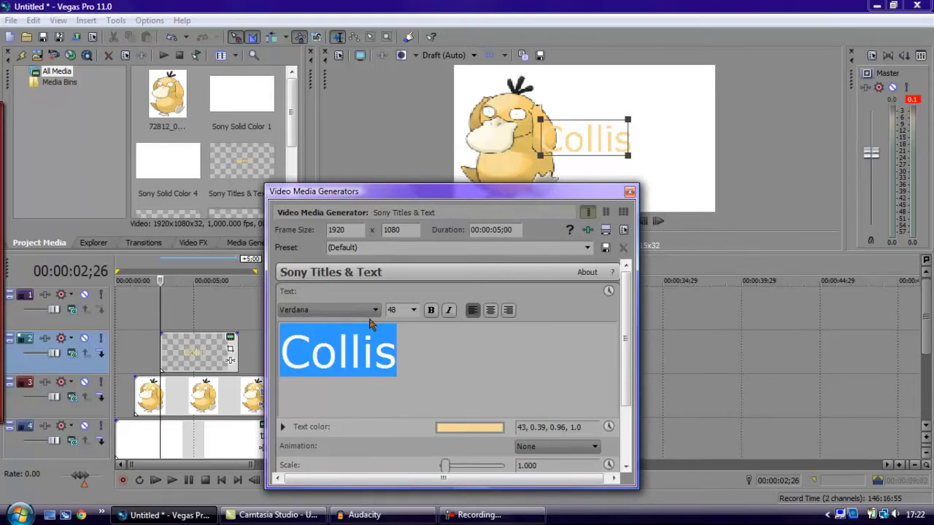
Step: Set the font of the title text to Game Over, leaving it without bold
{"action": "left_click", "coordinate": [375, 310]}
{"action": "left_click_drag", "start_coordinate": [377, 281], "coordinate": [372, 165]}
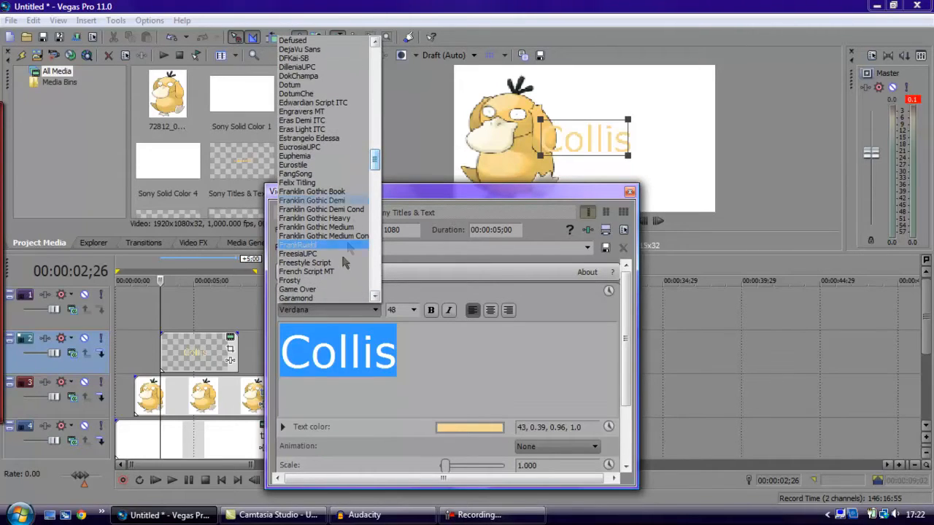
{"action": "left_click", "coordinate": [317, 290]}
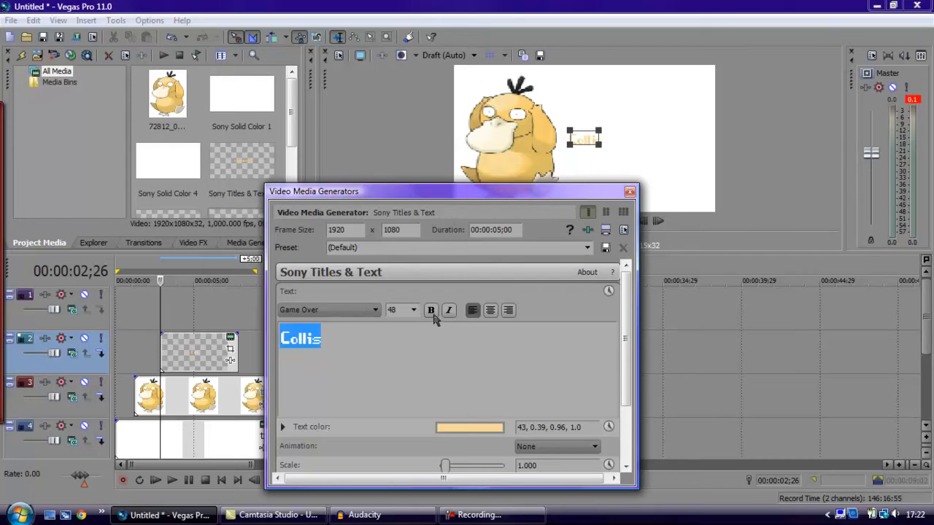
{"action": "left_click", "coordinate": [431, 311]}
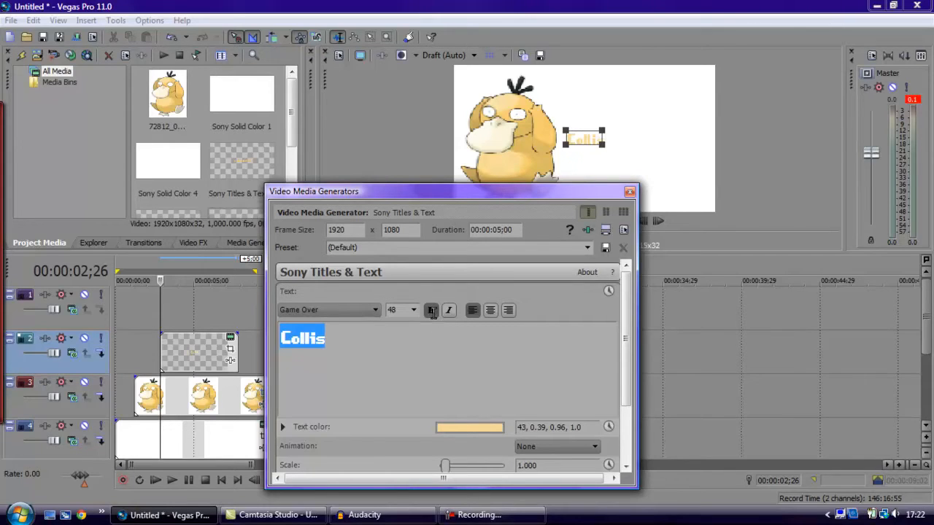
{"action": "left_click", "coordinate": [432, 311]}
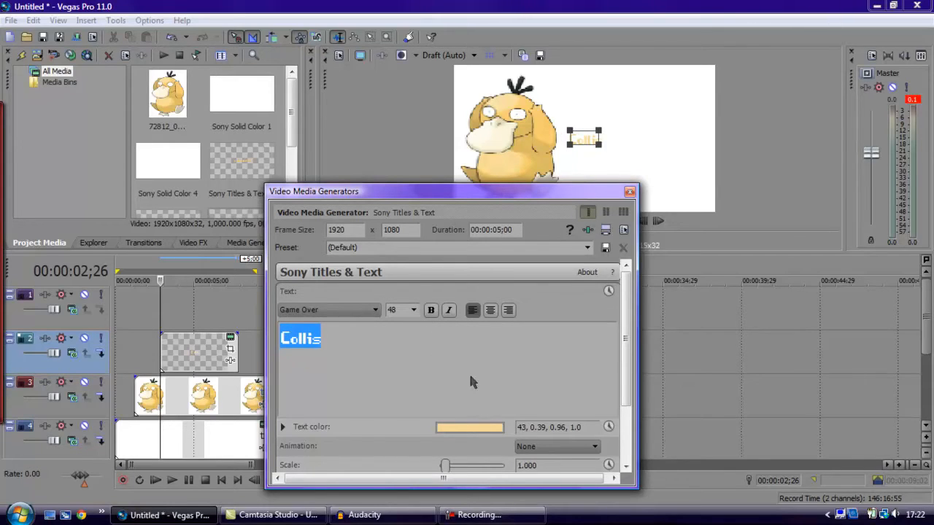
{"action": "left_click", "coordinate": [630, 193]}
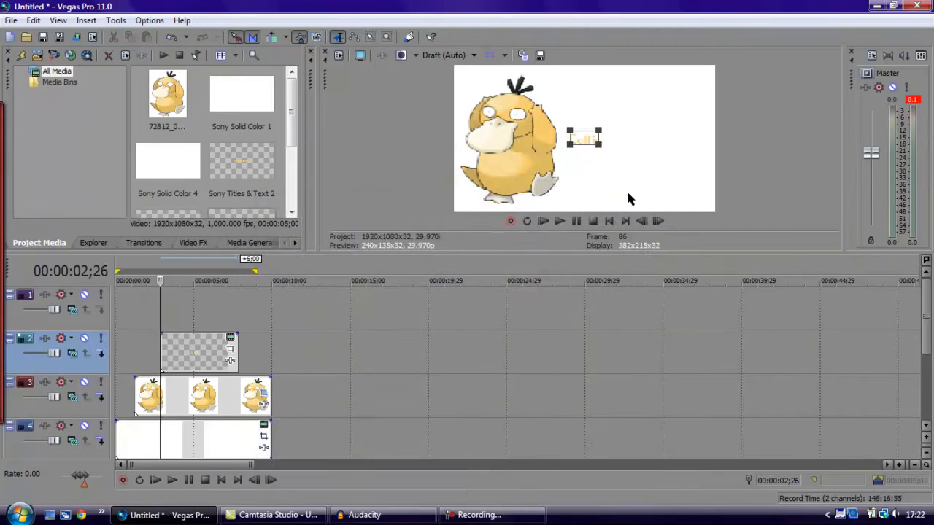
Step: Extend the title event to the end of the Psyduck clip and shrink its crop frame to about 823 by 463, centred at 828, 582
{"action": "left_click_drag", "start_coordinate": [238, 352], "coordinate": [270, 351]}
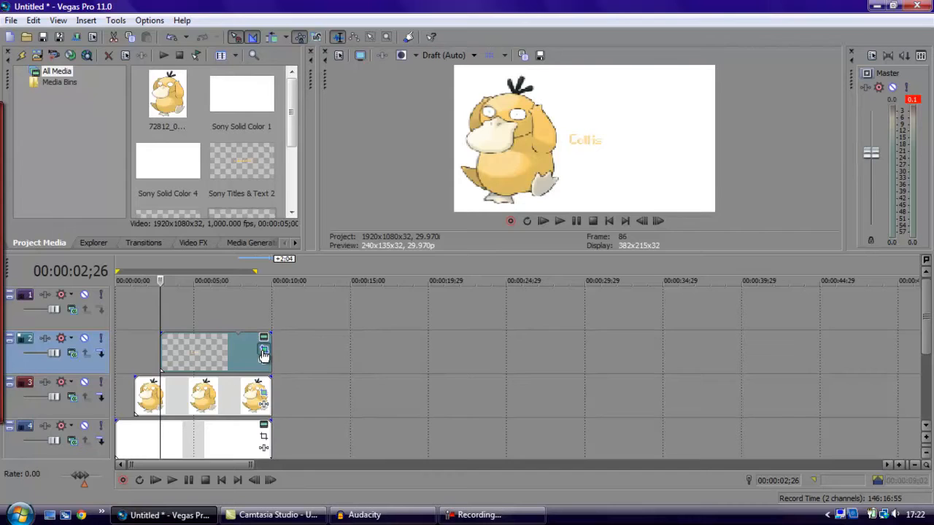
{"action": "left_click", "coordinate": [264, 353]}
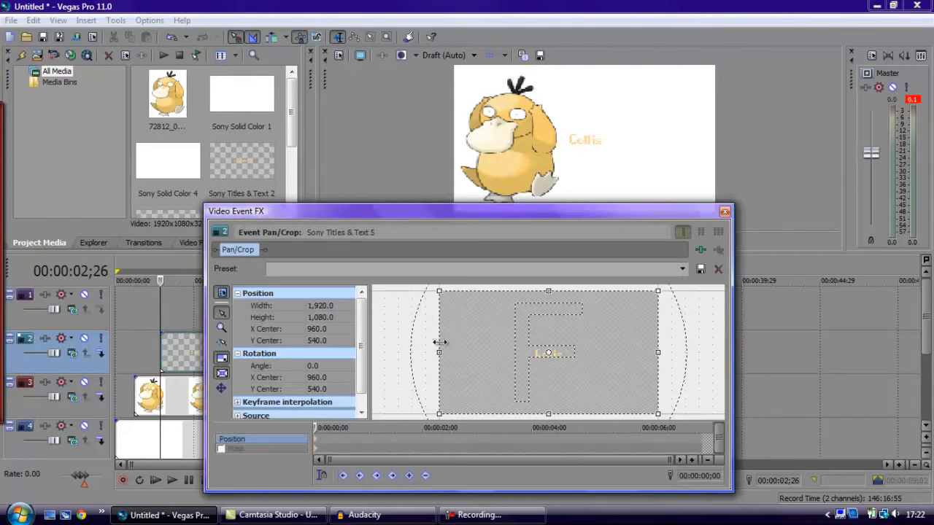
{"action": "left_click_drag", "start_coordinate": [440, 290], "coordinate": [496, 332]}
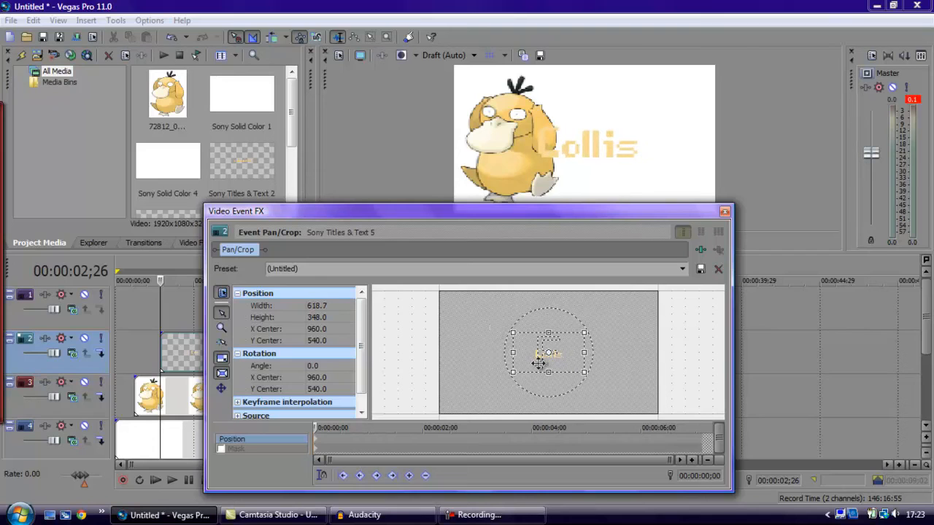
{"action": "mouse_move", "coordinate": [558, 356]}
{"action": "left_mouse_down"}
{"action": "mouse_move", "coordinate": [549, 371]}
{"action": "mouse_move", "coordinate": [549, 361]}
{"action": "left_mouse_up"}
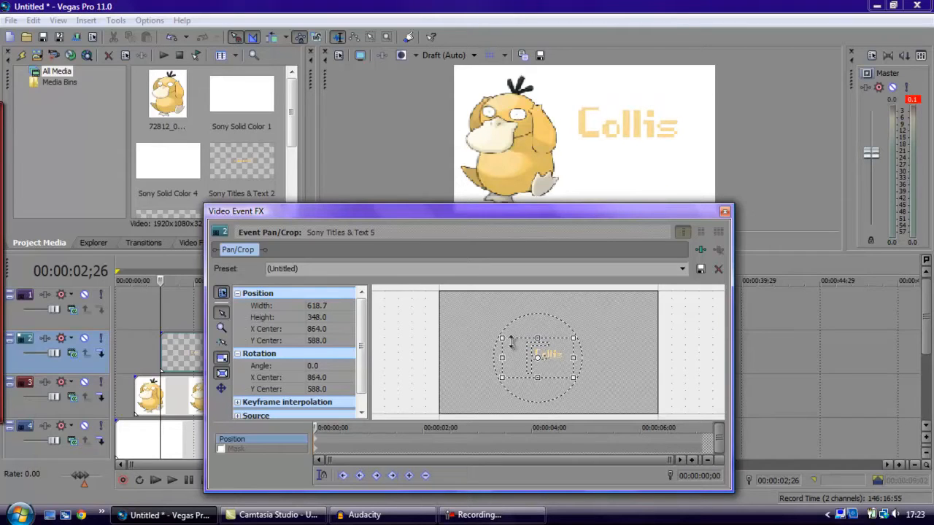
{"action": "left_click_drag", "start_coordinate": [502, 338], "coordinate": [491, 331]}
{"action": "left_click_drag", "start_coordinate": [554, 373], "coordinate": [548, 372]}
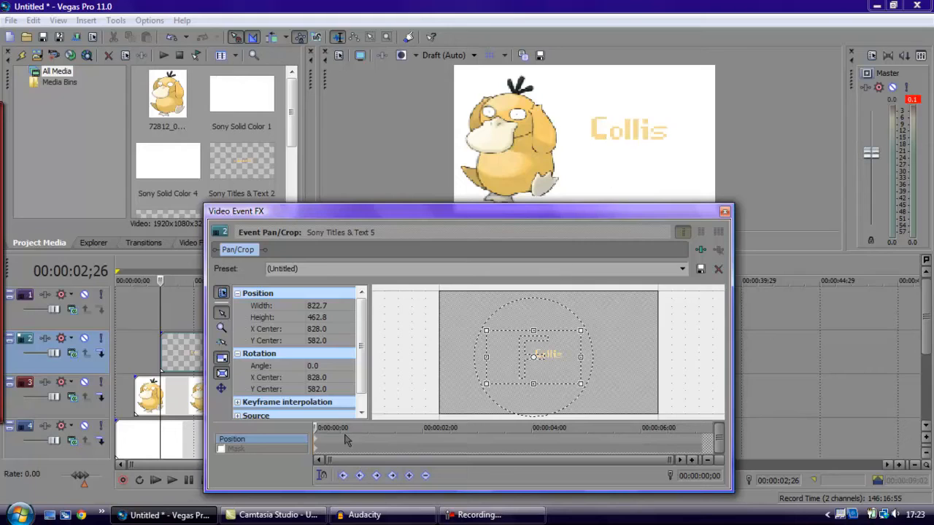
Step: Animate the title moving in from above, with Y Center 822 at the start and about 642 at a keyframe at 00:00:03;09
{"action": "left_click_drag", "start_coordinate": [548, 351], "coordinate": [547, 379]}
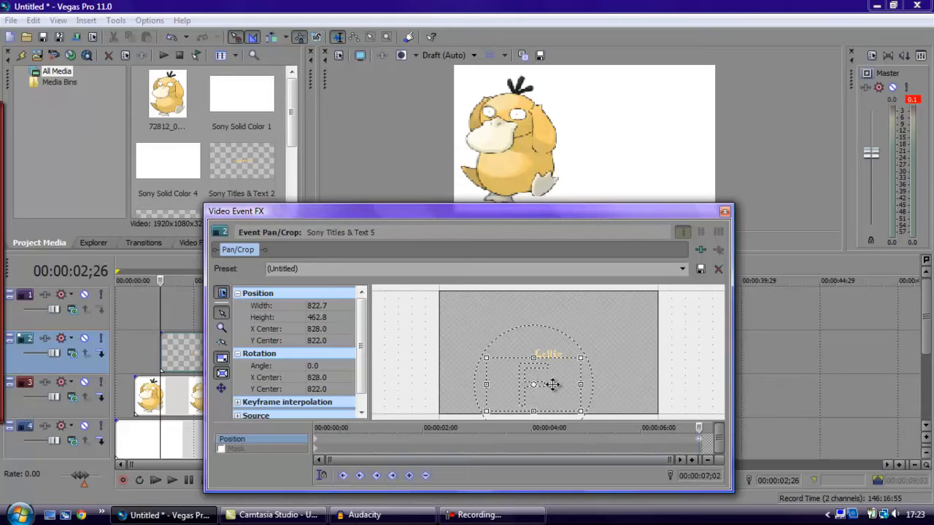
{"action": "left_click_drag", "start_coordinate": [554, 384], "coordinate": [556, 367]}
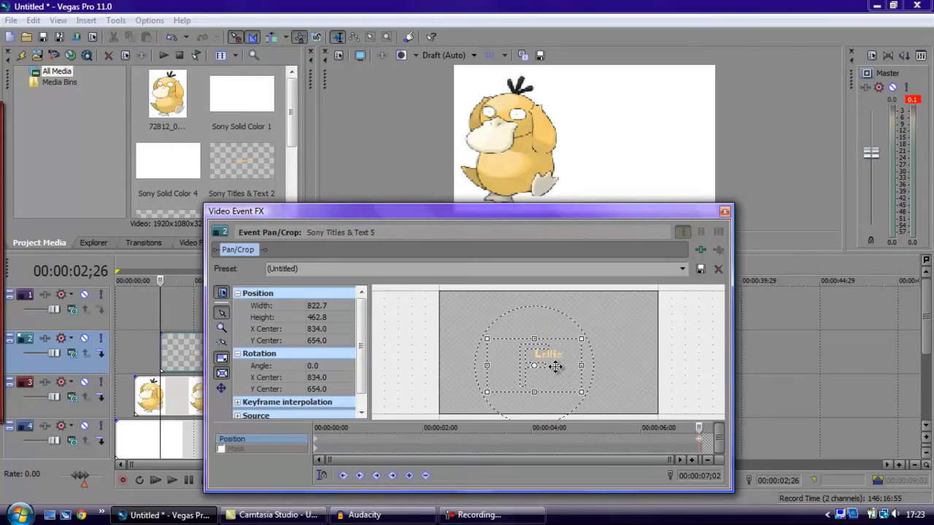
{"action": "left_click", "coordinate": [426, 476]}
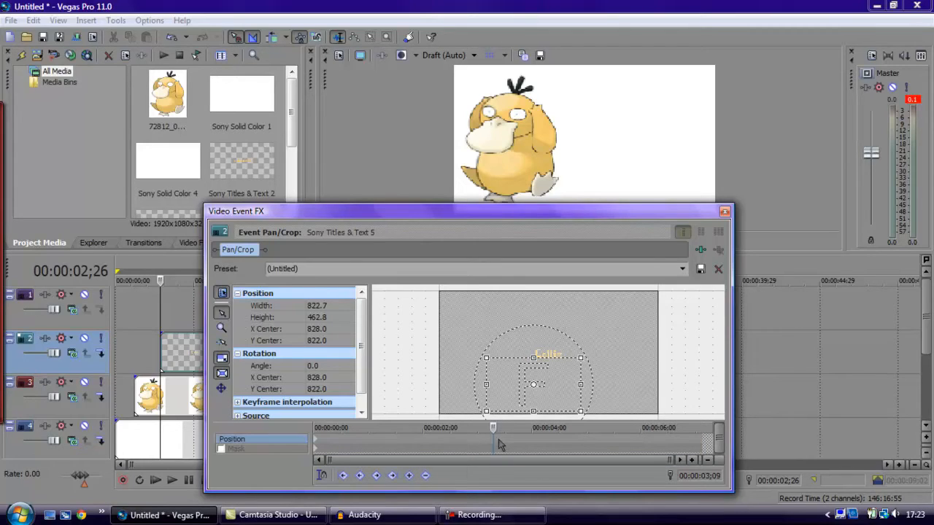
{"action": "left_click", "coordinate": [410, 476]}
{"action": "left_click_drag", "start_coordinate": [550, 382], "coordinate": [550, 361]}
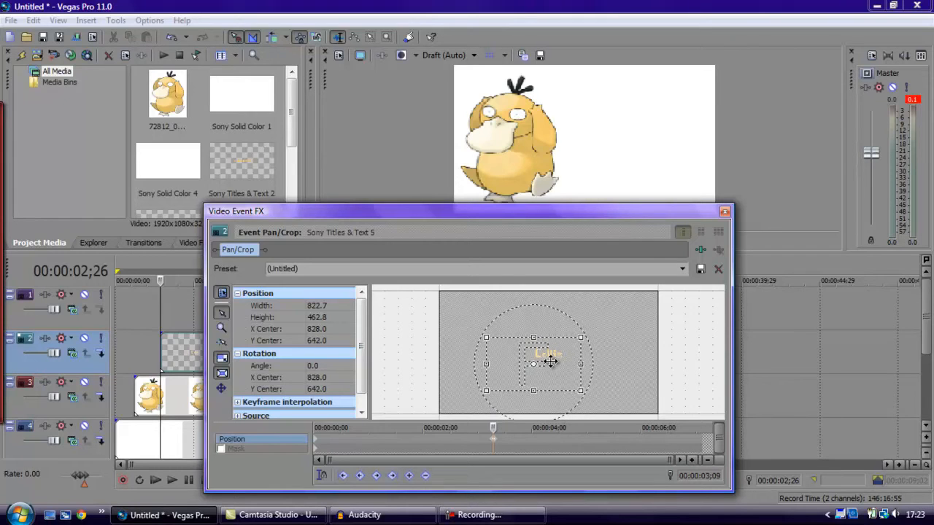
{"action": "left_click", "coordinate": [724, 213]}
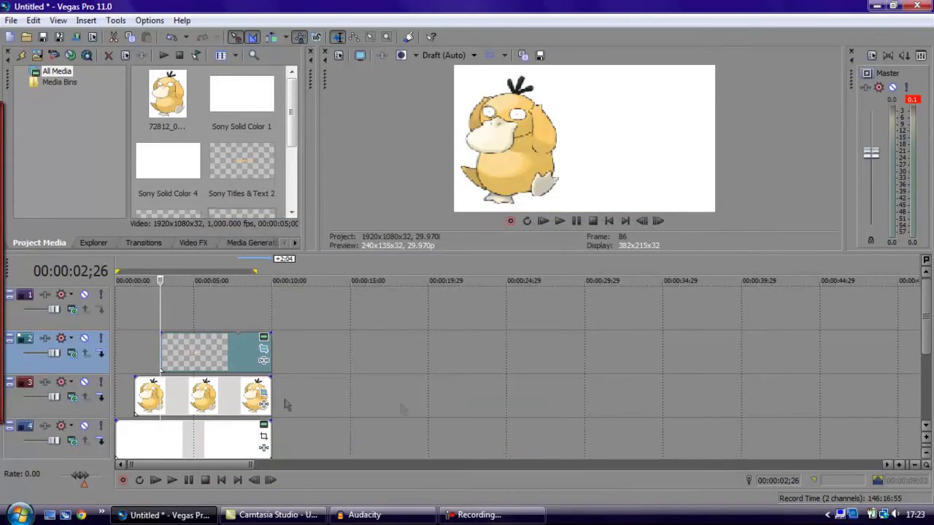
{"action": "right_click", "coordinate": [176, 303]}
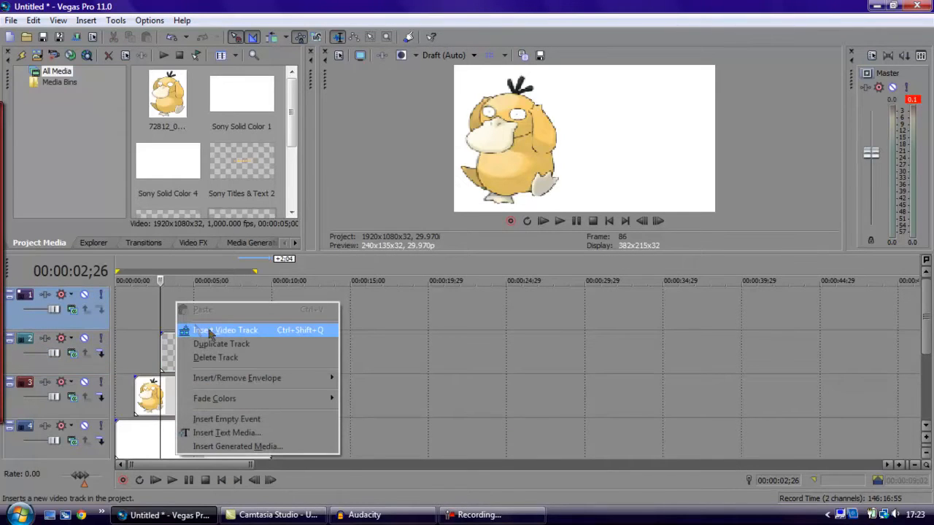
{"action": "left_click", "coordinate": [238, 432]}
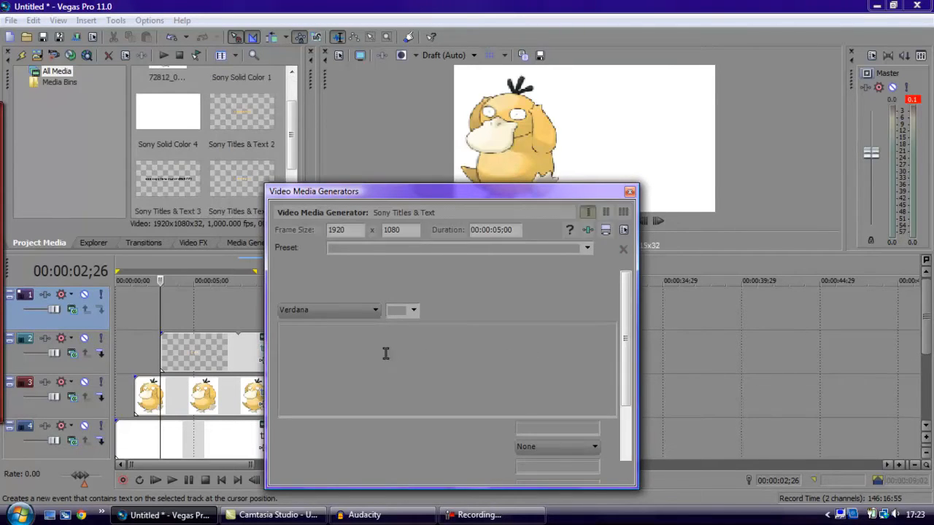
{"action": "left_click_drag", "start_coordinate": [582, 355], "coordinate": [232, 350]}
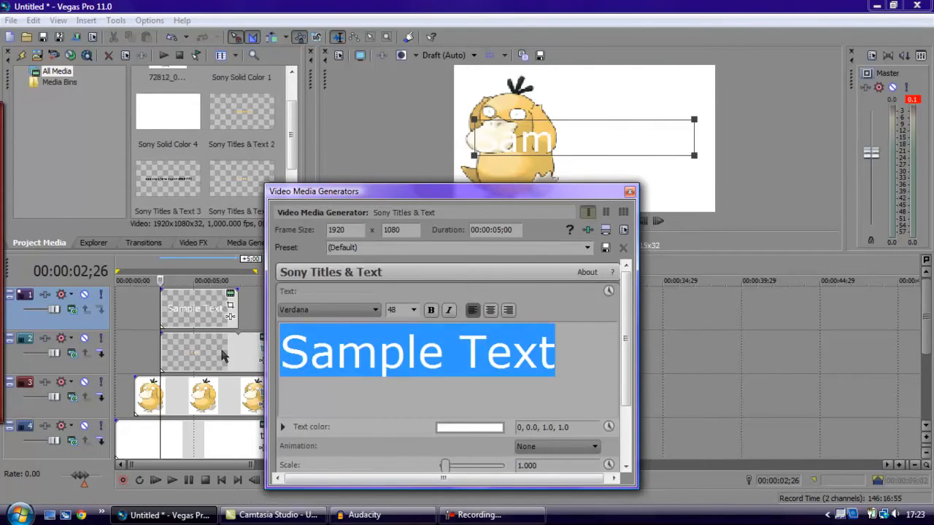
{"action": "type", "text": "www.yout"}
{"action": "type", "text": "ube.com/"}
{"action": "type", "text": "collis0709"}
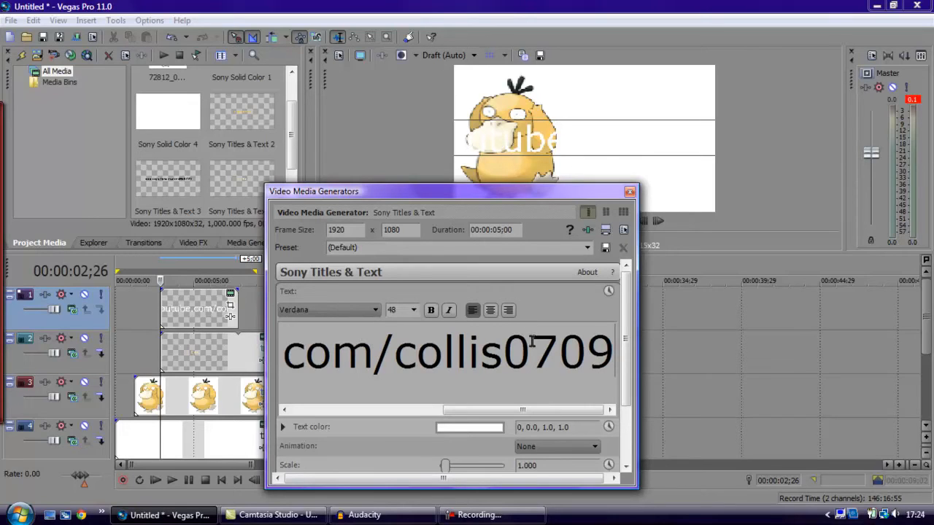
Step: Colour the web address text black and set its font to Game Over
{"action": "left_click_drag", "start_coordinate": [615, 357], "coordinate": [271, 359]}
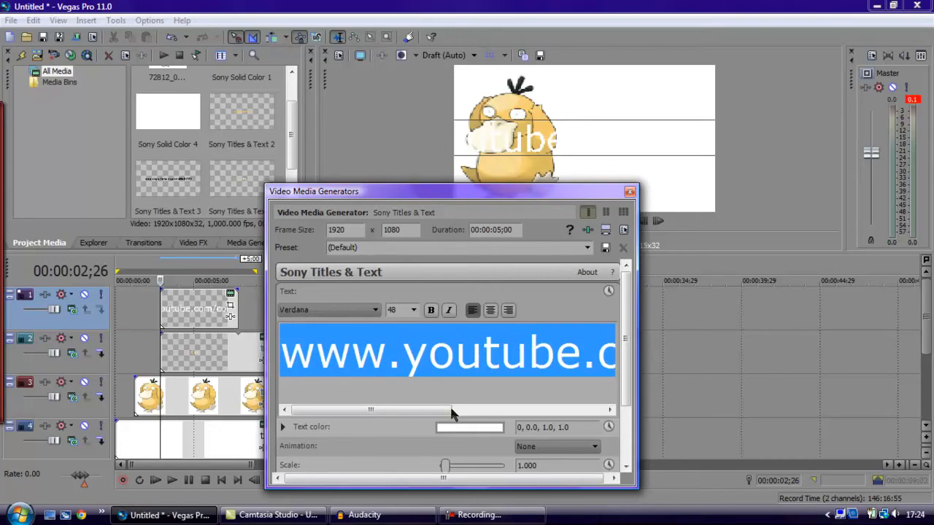
{"action": "left_click", "coordinate": [465, 429]}
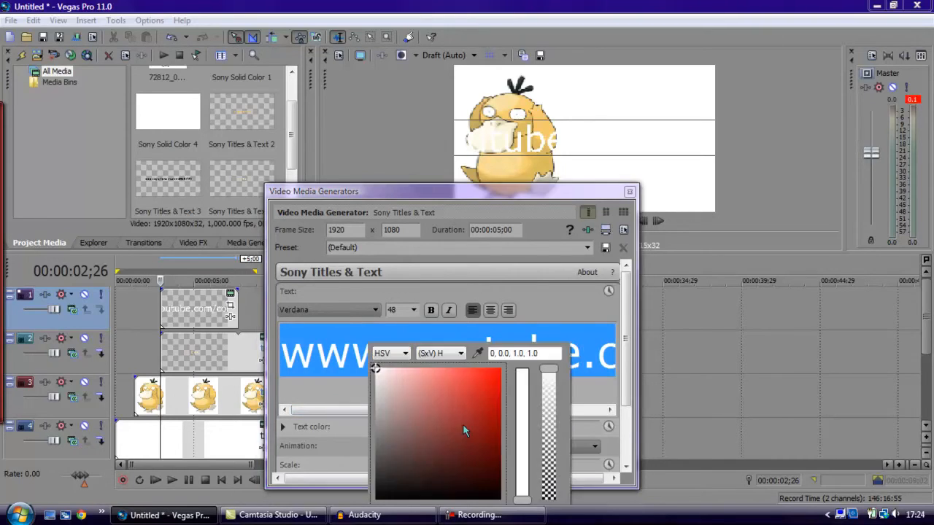
{"action": "left_click", "coordinate": [496, 497]}
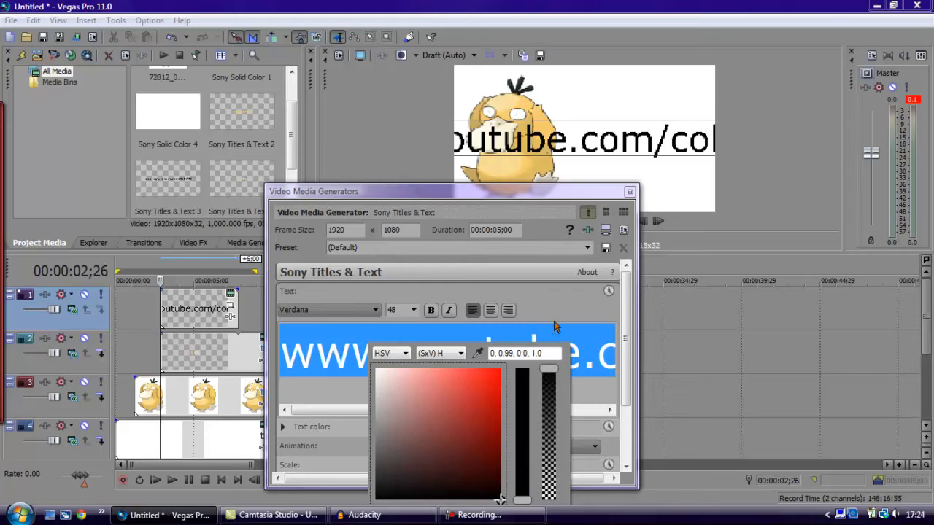
{"action": "left_click", "coordinate": [376, 313]}
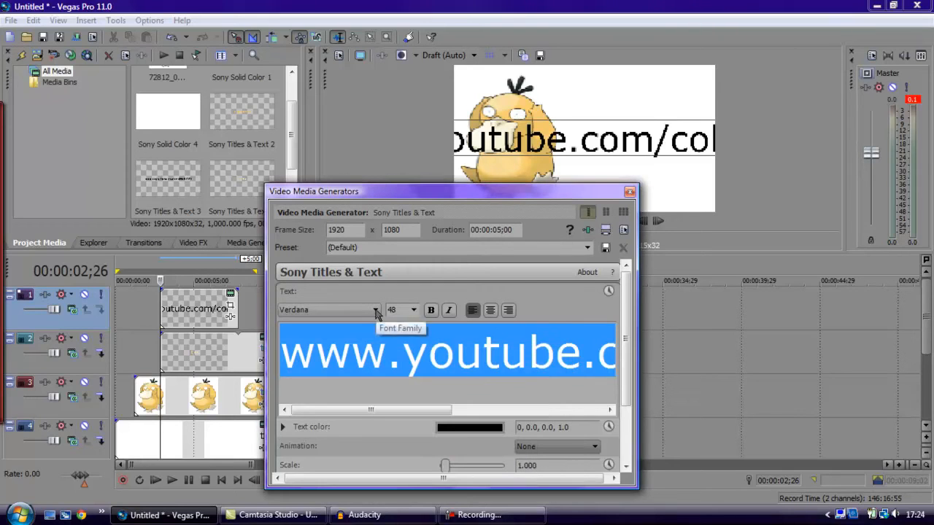
{"action": "left_click", "coordinate": [377, 311]}
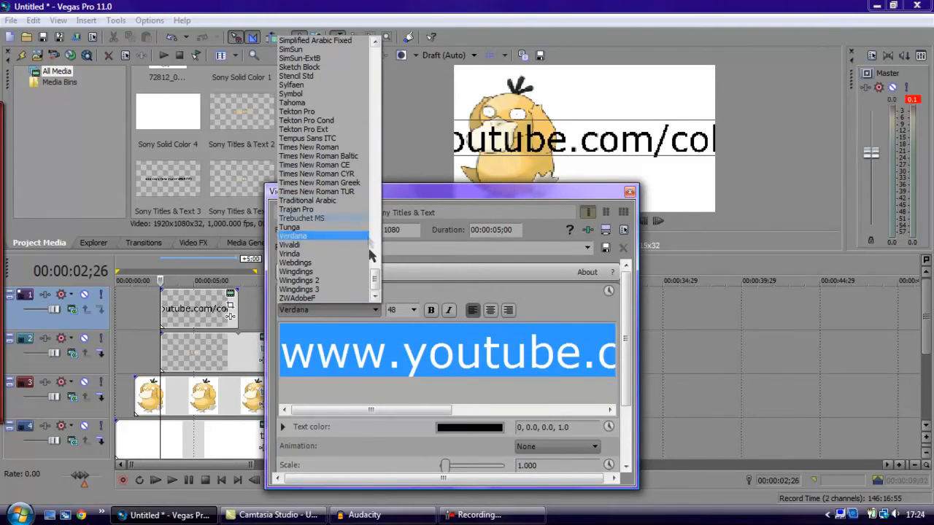
{"action": "left_click_drag", "start_coordinate": [381, 285], "coordinate": [375, 166]}
{"action": "left_click", "coordinate": [324, 211]}
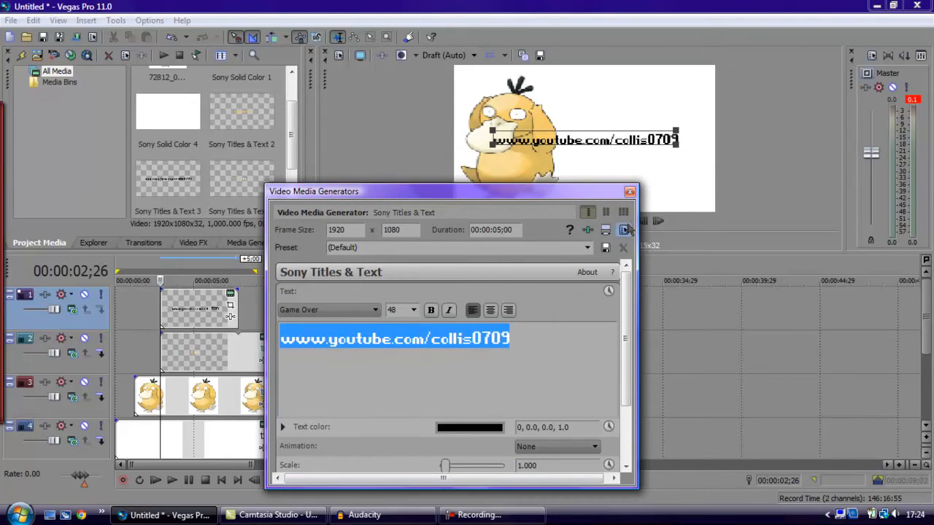
{"action": "left_click", "coordinate": [630, 192]}
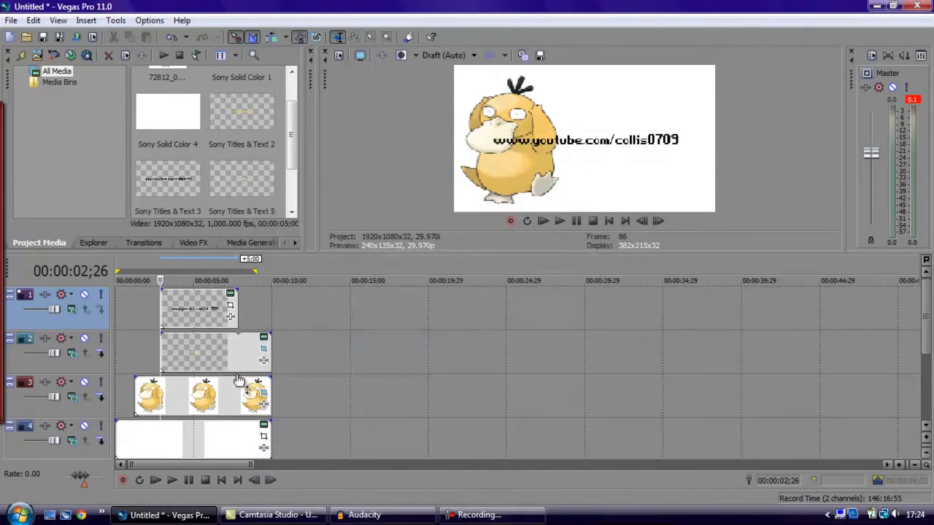
Step: Move the web address event on track 1 to start at about 00:00:05;00 and end level with the other clips
{"action": "left_click", "coordinate": [175, 324]}
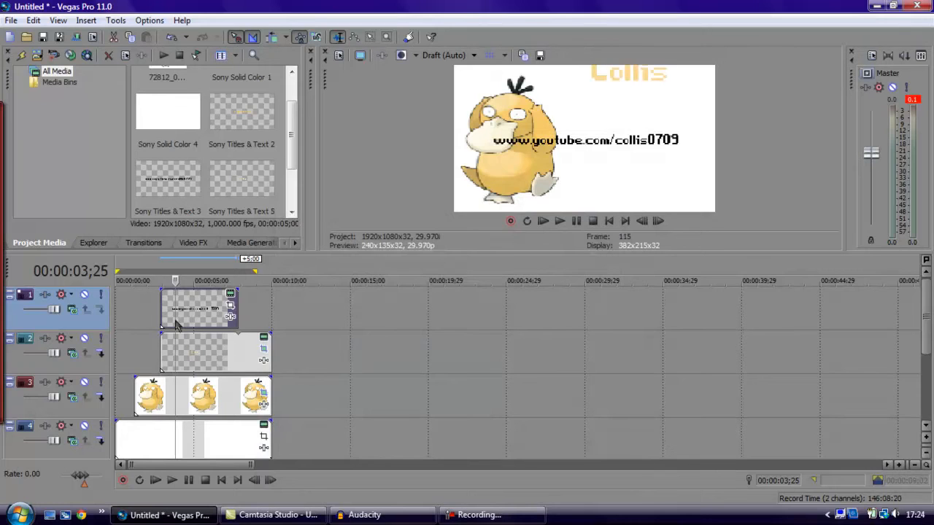
{"action": "left_click", "coordinate": [231, 309]}
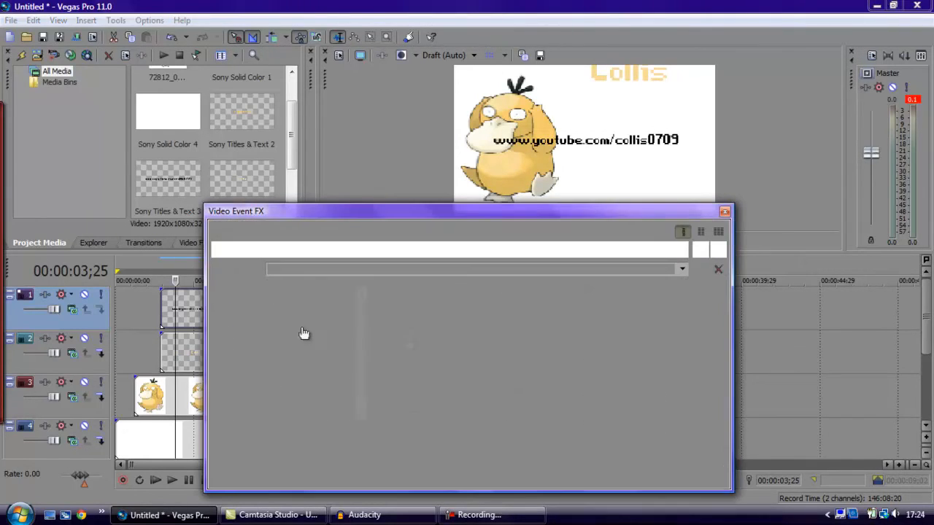
{"action": "left_click", "coordinate": [724, 211]}
{"action": "left_click_drag", "start_coordinate": [199, 310], "coordinate": [232, 313]}
Step: Replace the title's 00:00:03;09 pan/crop keyframe with one whose Y Center is about 534, lowering the title's end position
{"action": "left_click", "coordinate": [198, 353]}
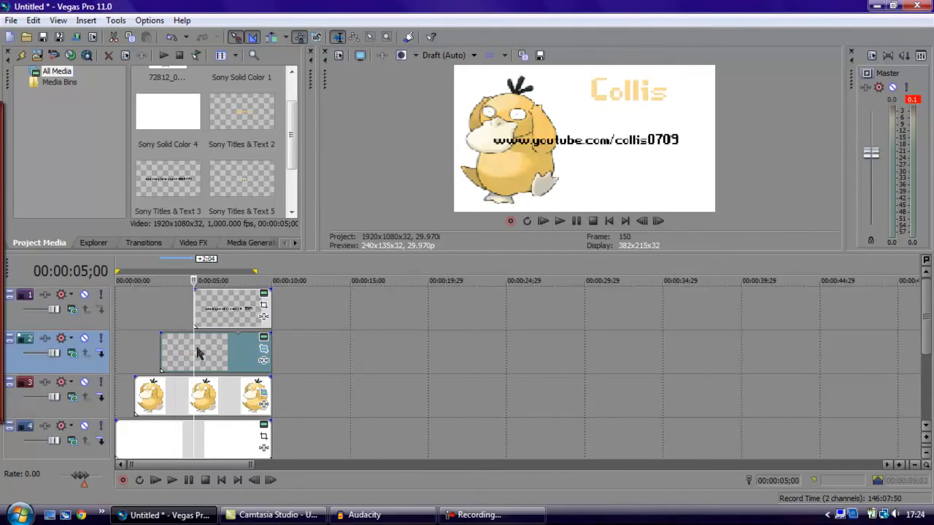
{"action": "left_click", "coordinate": [212, 356]}
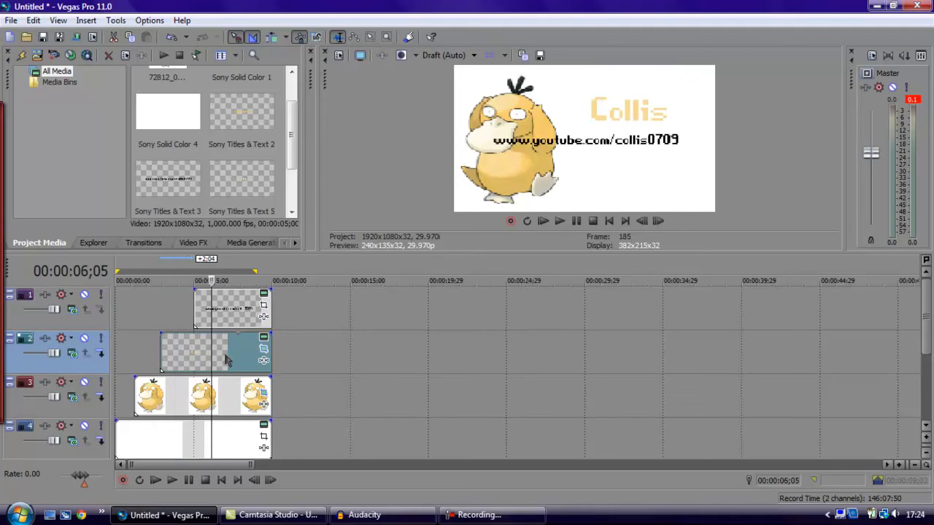
{"action": "left_click", "coordinate": [226, 361]}
{"action": "left_click", "coordinate": [206, 358]}
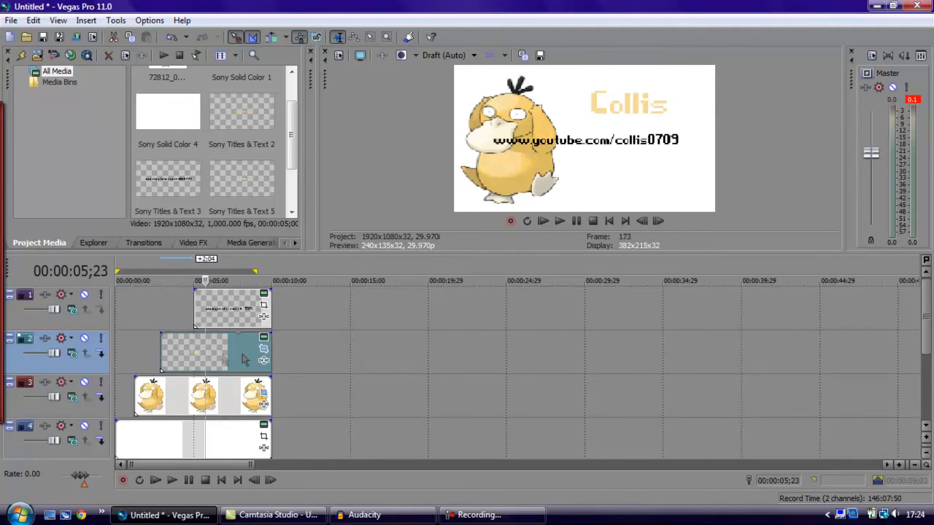
{"action": "left_click", "coordinate": [262, 352]}
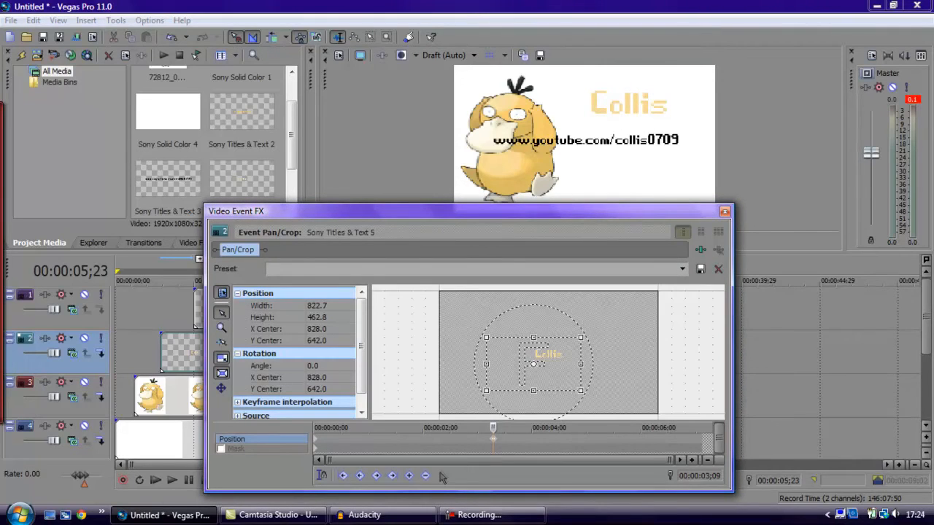
{"action": "left_click", "coordinate": [428, 478]}
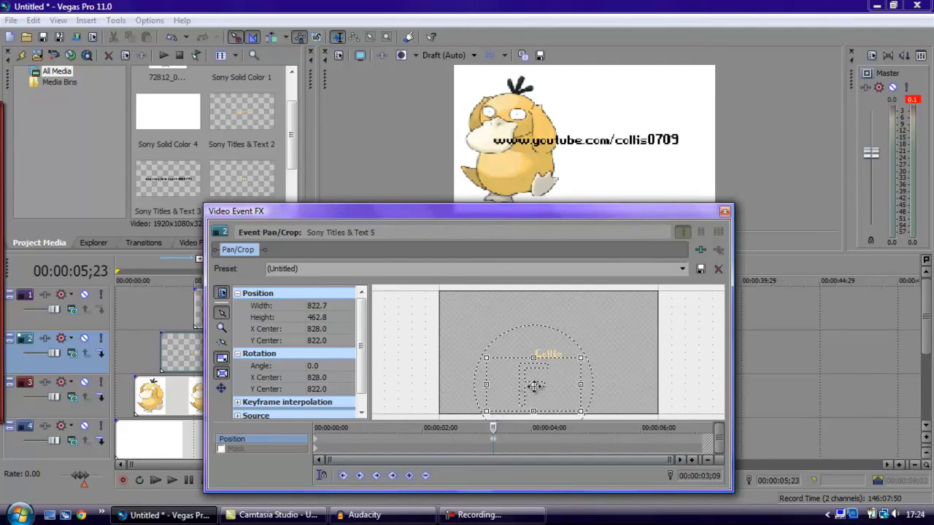
{"action": "left_click_drag", "start_coordinate": [547, 382], "coordinate": [546, 350]}
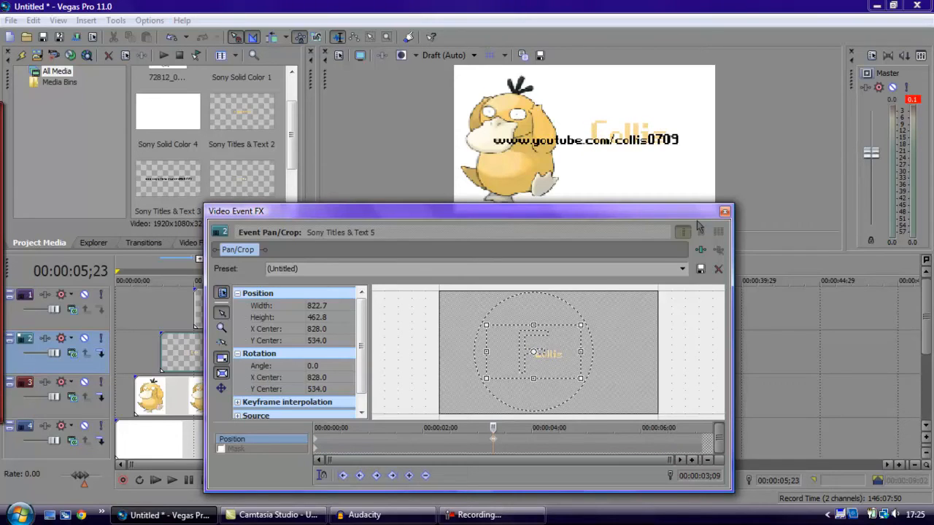
{"action": "left_click", "coordinate": [724, 212]}
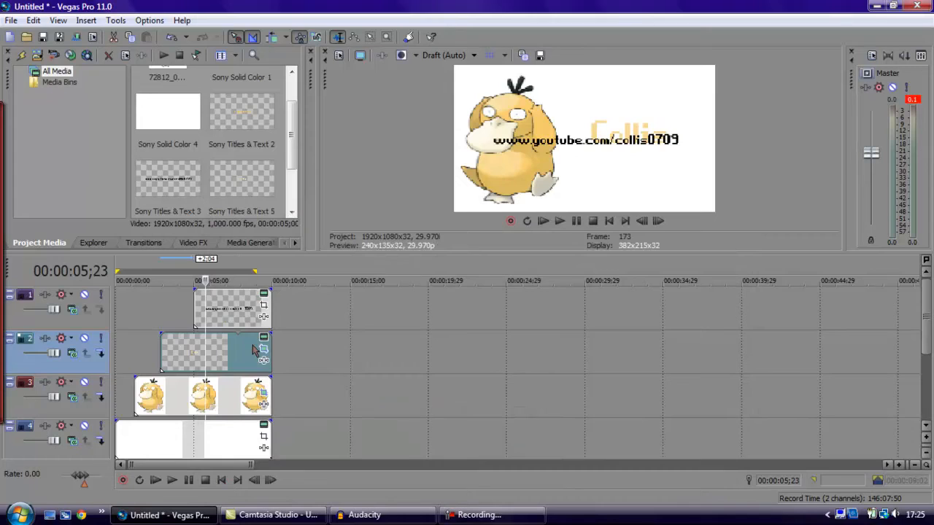
Step: Reframe the web address event with pan/crop to about 2,424 wide, X Center 504 and Y Center 294, placing it beneath the title
{"action": "left_click", "coordinate": [236, 313]}
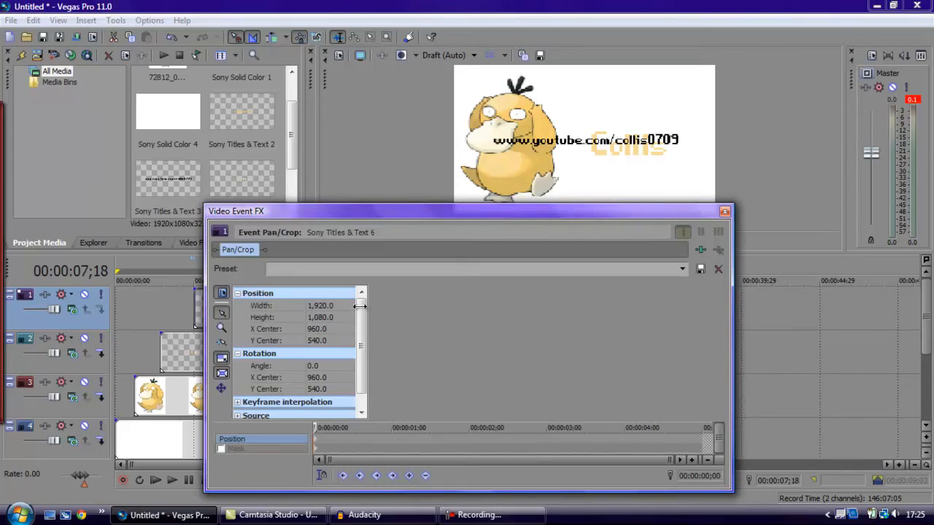
{"action": "left_click_drag", "start_coordinate": [439, 292], "coordinate": [410, 275]}
{"action": "left_click_drag", "start_coordinate": [529, 373], "coordinate": [488, 345]}
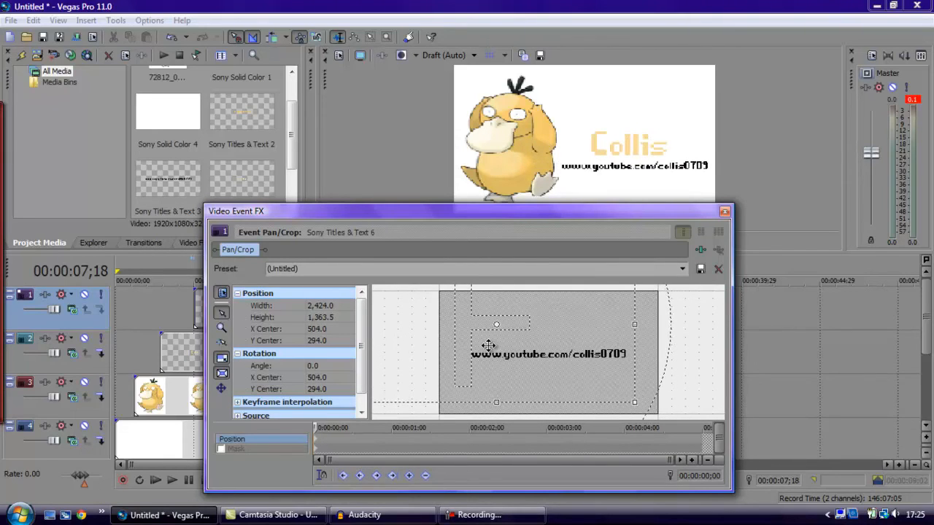
{"action": "left_click", "coordinate": [725, 213]}
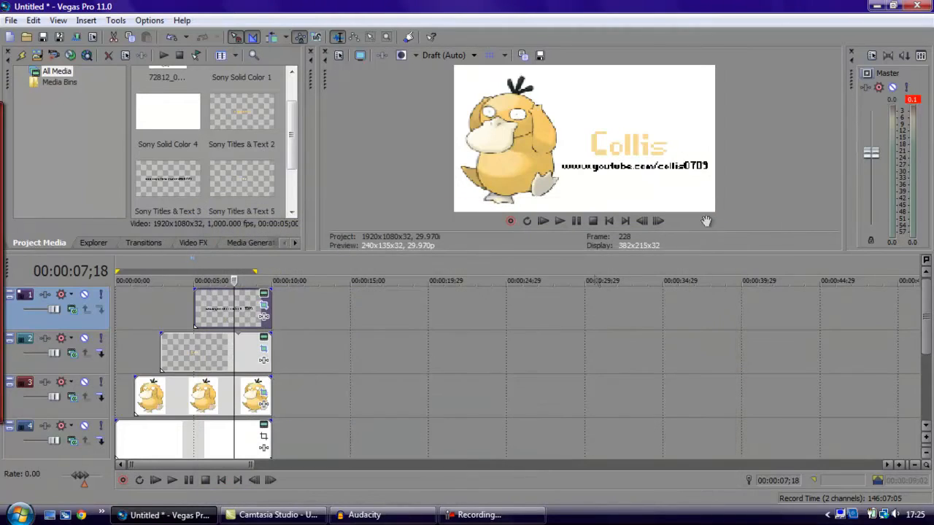
Step: Preview the intro from the beginning and set the time selection from 00:00:00;00 to 00:00:10;00, covering all the clips
{"action": "left_click", "coordinate": [119, 318]}
{"action": "key", "text": "space"}
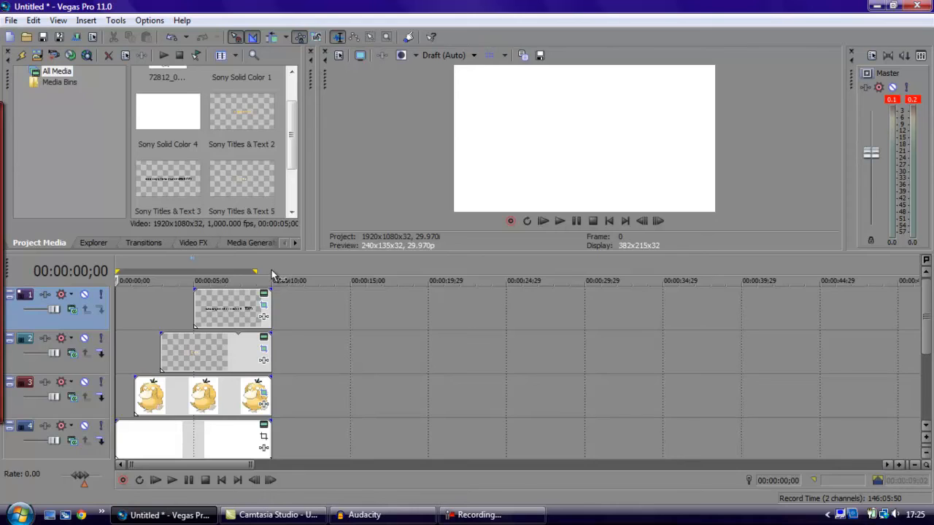
{"action": "left_click_drag", "start_coordinate": [272, 271], "coordinate": [114, 272]}
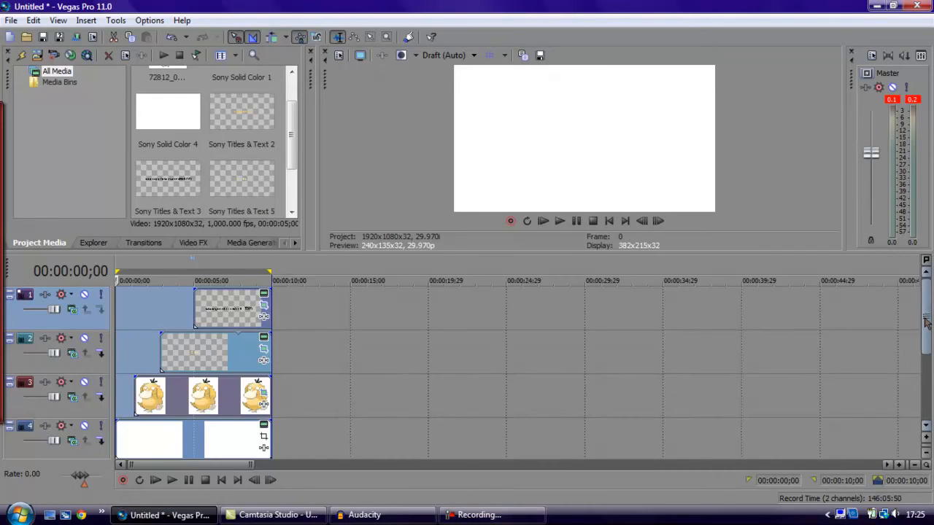
{"action": "scroll", "coordinate": [925, 332], "scroll_direction": "down", "scroll_amount": 3}
{"action": "scroll", "coordinate": [926, 327], "scroll_direction": "up", "scroll_amount": 3}
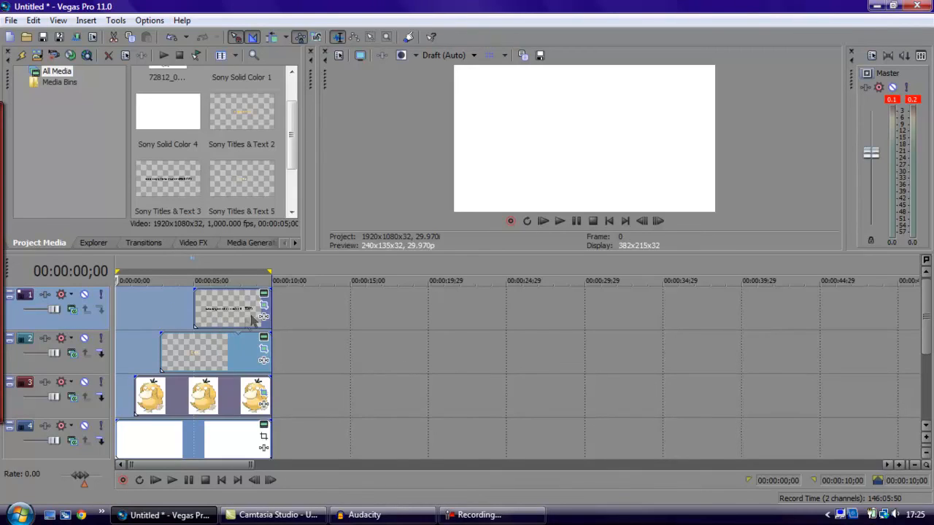
Step: Add short fade-outs to the ends of the web address, title, Psyduck and white background clips, with about 00:00:00;20 on Psyduck
{"action": "left_click_drag", "start_coordinate": [269, 291], "coordinate": [261, 292]}
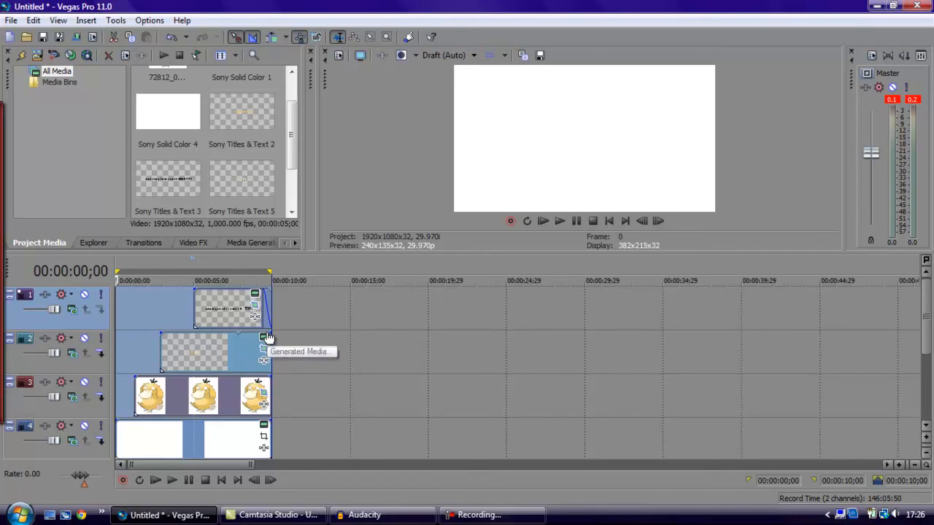
{"action": "left_click_drag", "start_coordinate": [270, 331], "coordinate": [255, 340]}
{"action": "left_click_drag", "start_coordinate": [271, 378], "coordinate": [262, 379]}
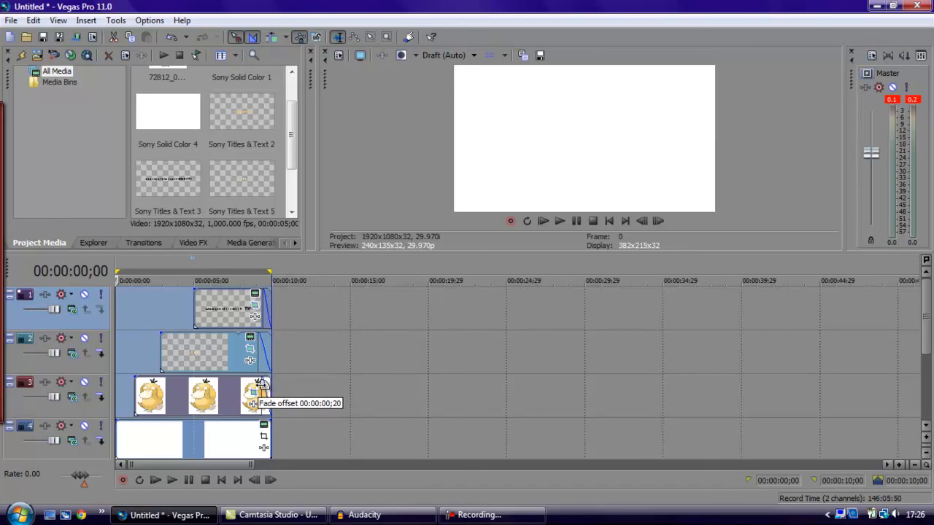
{"action": "left_click_drag", "start_coordinate": [267, 426], "coordinate": [264, 426]}
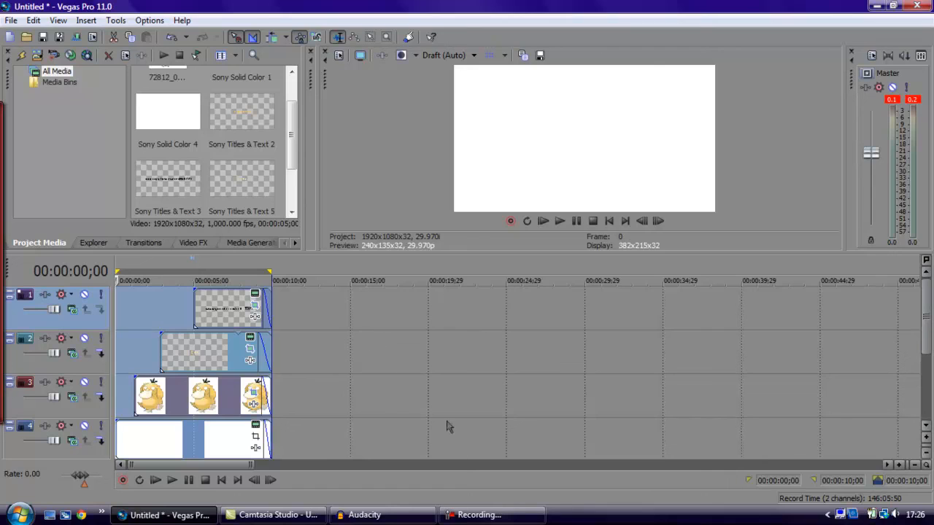
{"action": "mouse_move", "coordinate": [501, 520]}
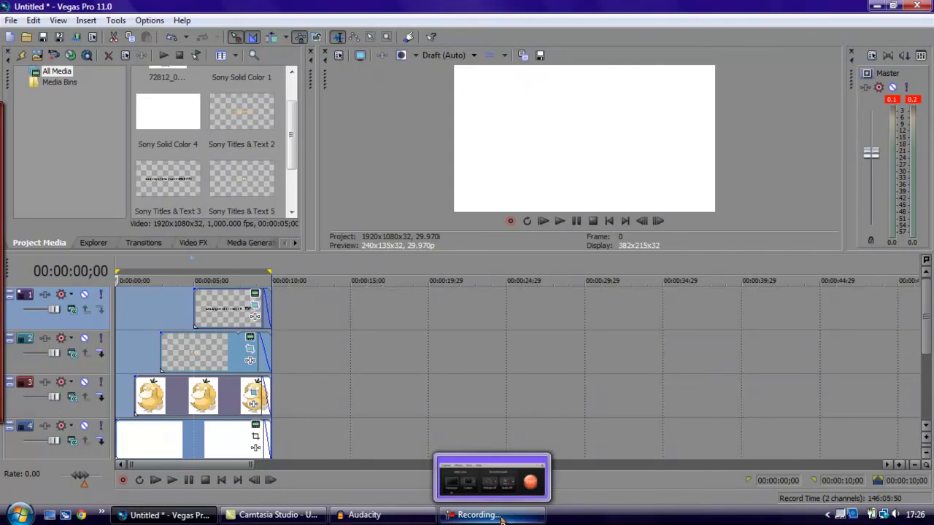